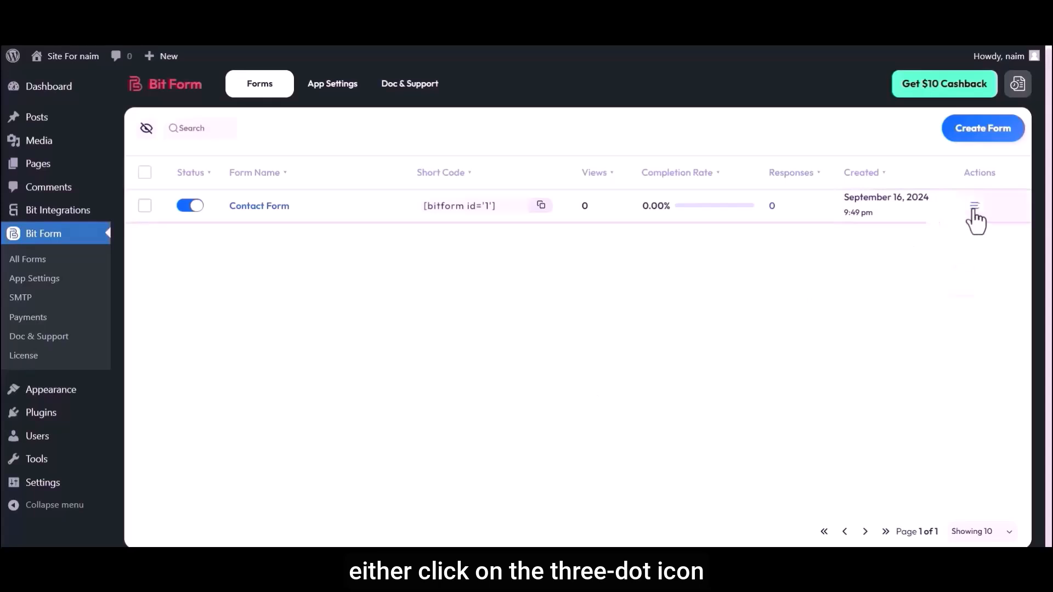
# Dismiss the Actions menu and open the Contact Form from the All Forms list.
pyautogui.click(837, 256)
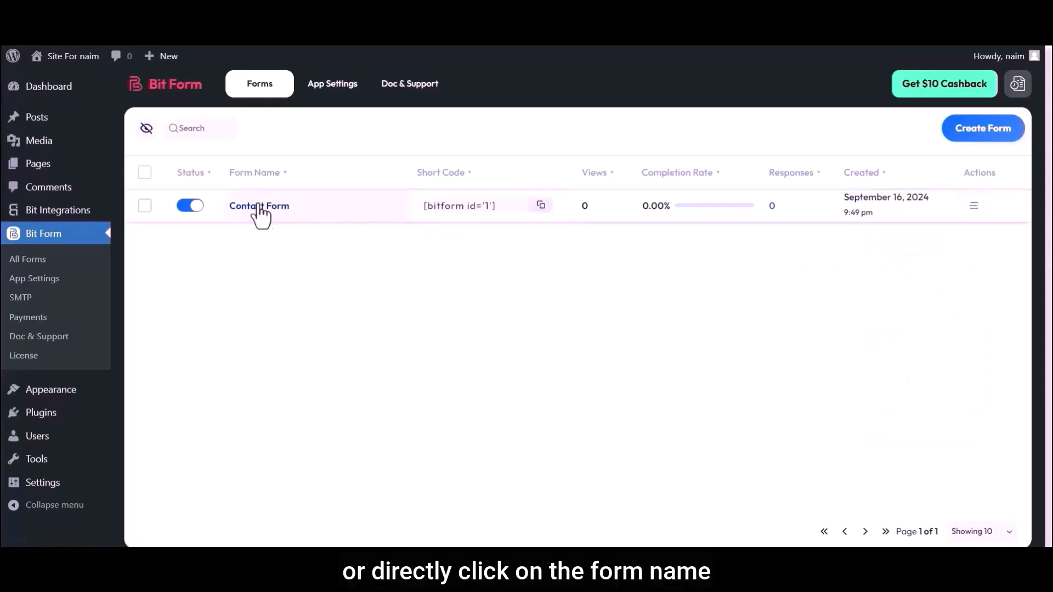
pyautogui.click(263, 209)
# Search 'File Up' and drop a File Upload field between Email and Submit.
pyautogui.click(56, 116)
pyautogui.write('File Upload')
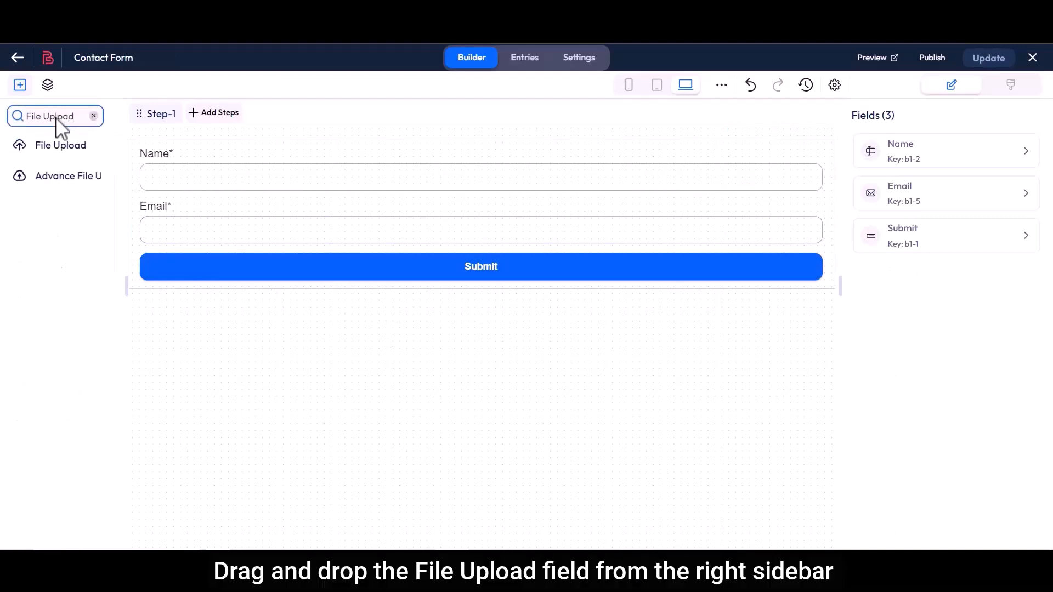
pyautogui.click(51, 145)
pyautogui.moveTo(51, 146); pyautogui.dragTo(185, 276)
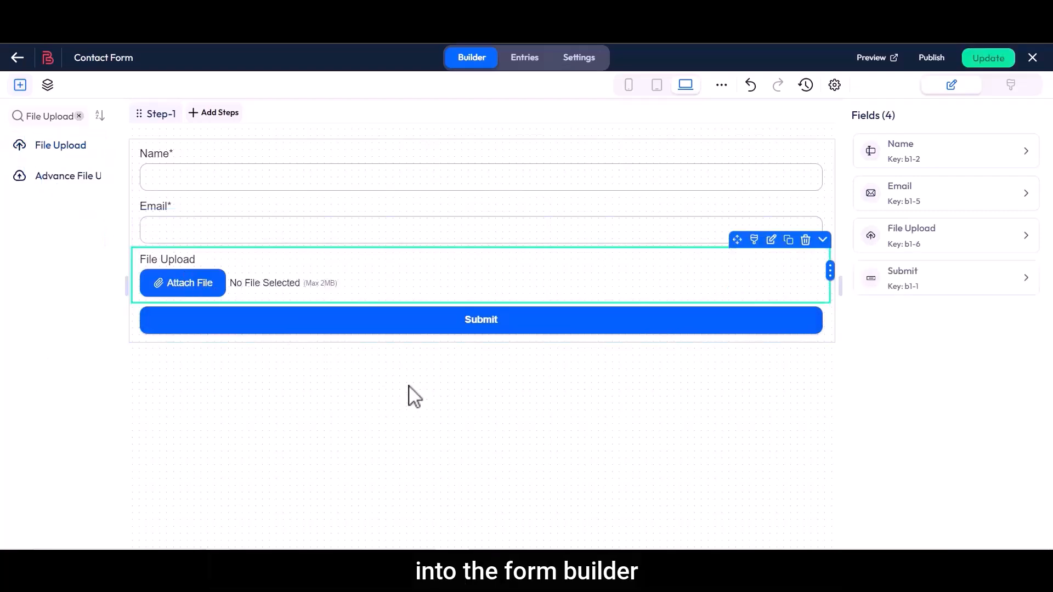
# Relabel the new upload field 'Resume'.
pyautogui.click(770, 241)
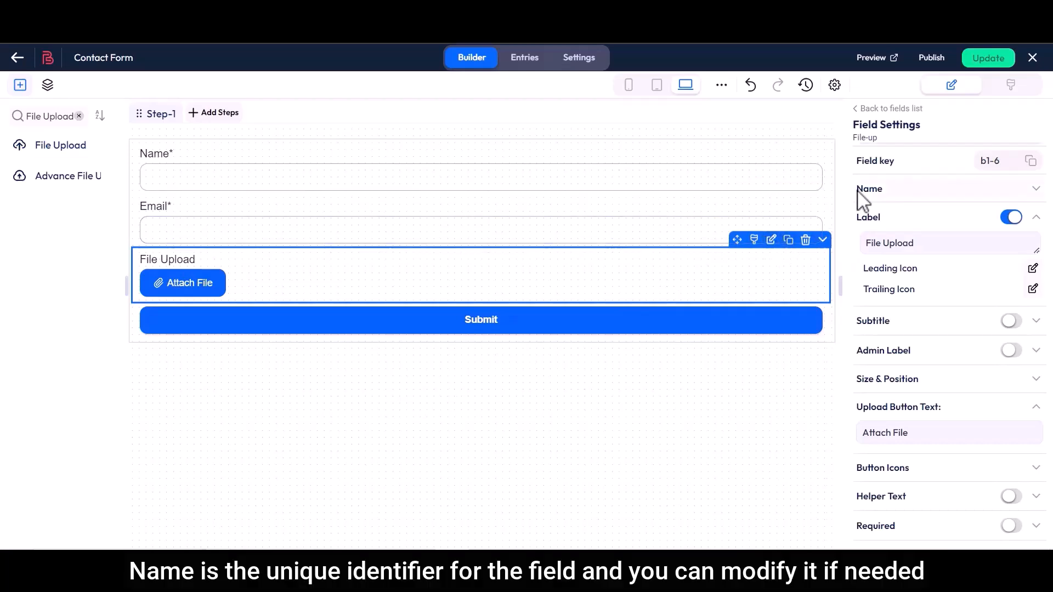
pyautogui.click(882, 192)
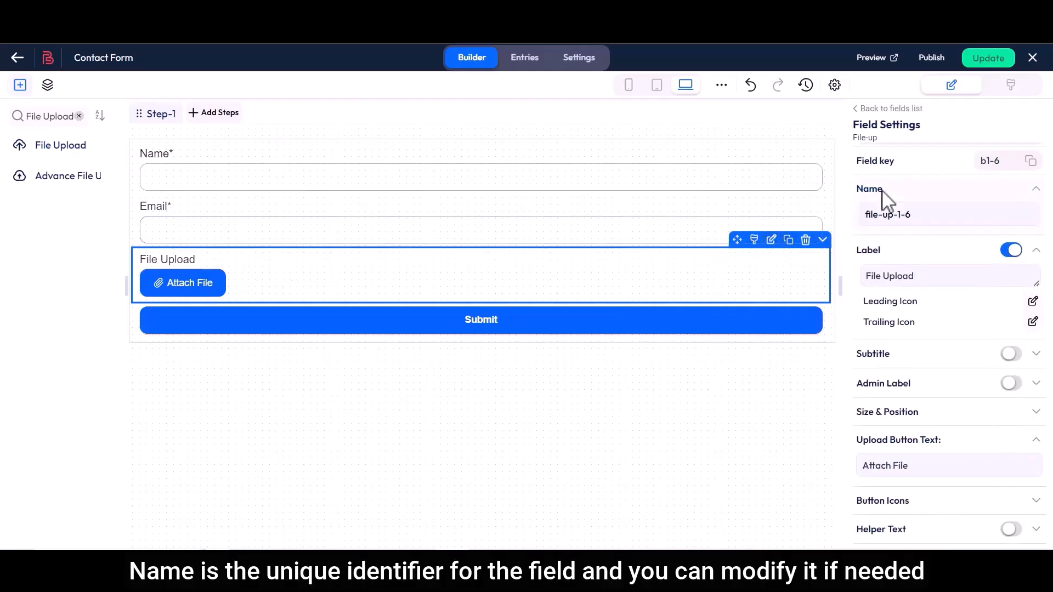
pyautogui.tripleClick(880, 213)
pyautogui.click(917, 220)
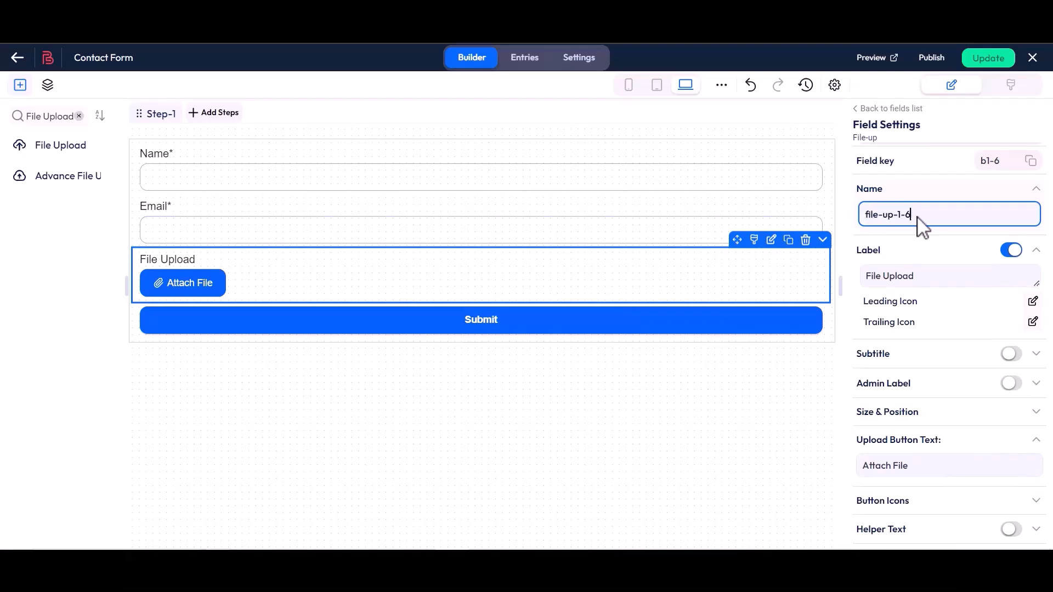
pyautogui.doubleClick(873, 250)
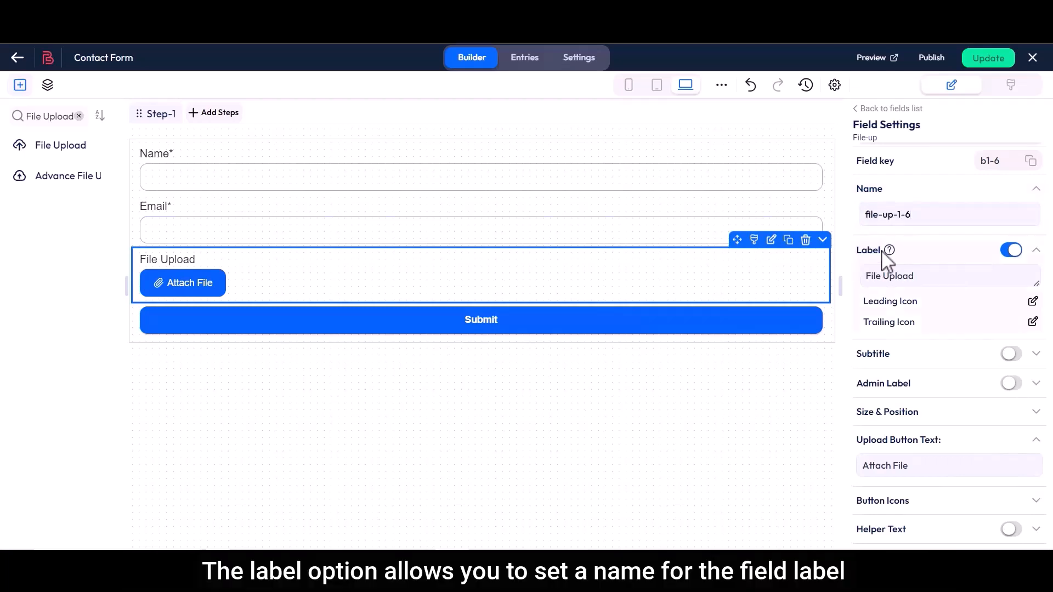
pyautogui.moveTo(876, 267); pyautogui.dragTo(919, 282)
pyautogui.press('BackSpace')
pyautogui.write('Resume')
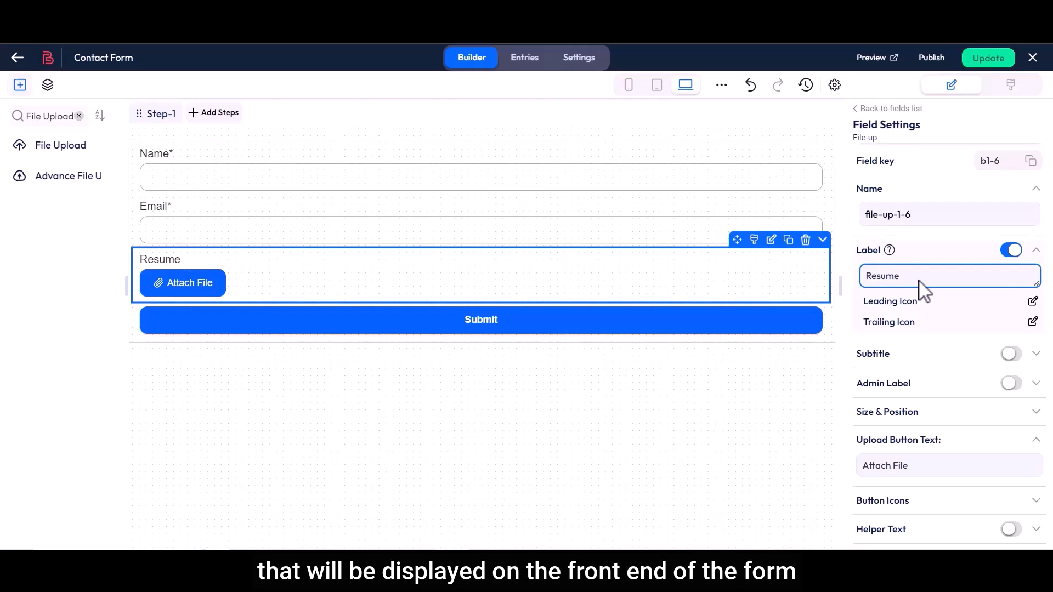
# Try a subtitle on the Resume field, then switch it back off.
pyautogui.doubleClick(874, 354)
pyautogui.click(976, 361)
pyautogui.click(1011, 354)
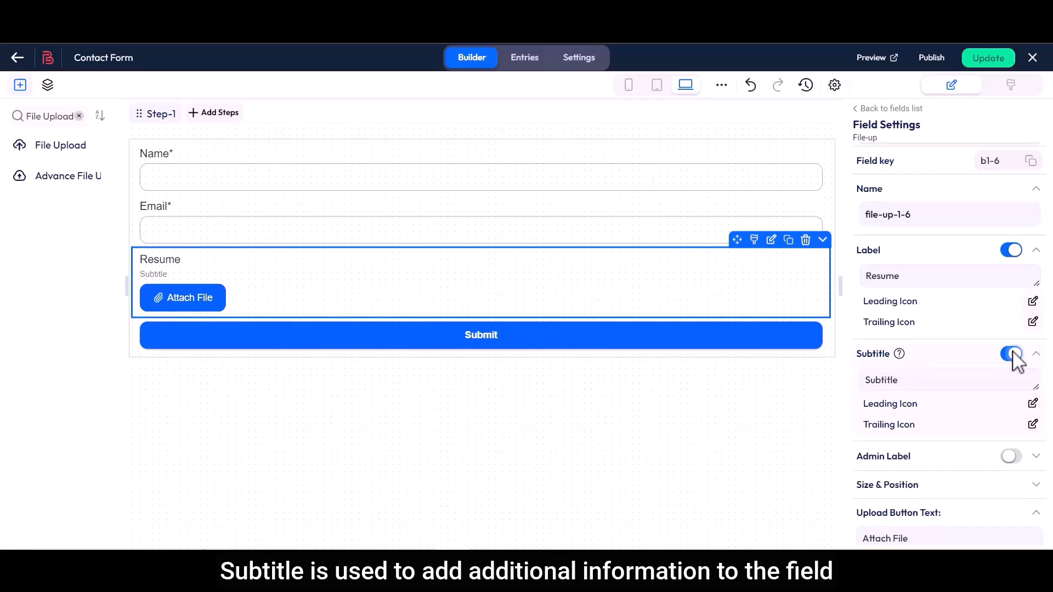
pyautogui.click(874, 380)
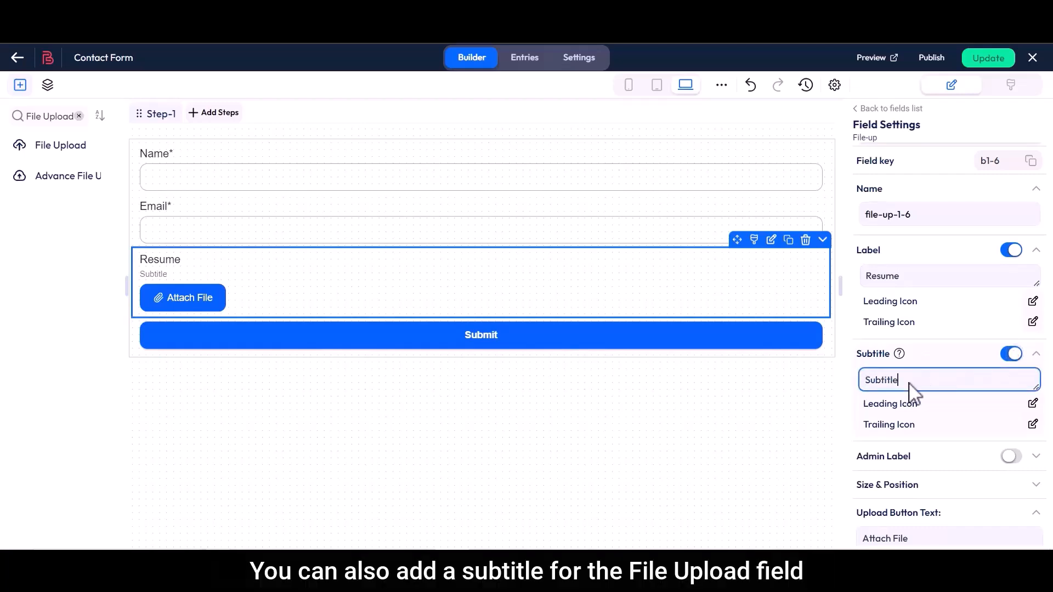
pyautogui.click(1011, 354)
# Enable the admin label and set it to 'Applicant resume'.
pyautogui.moveTo(857, 384); pyautogui.dragTo(910, 383)
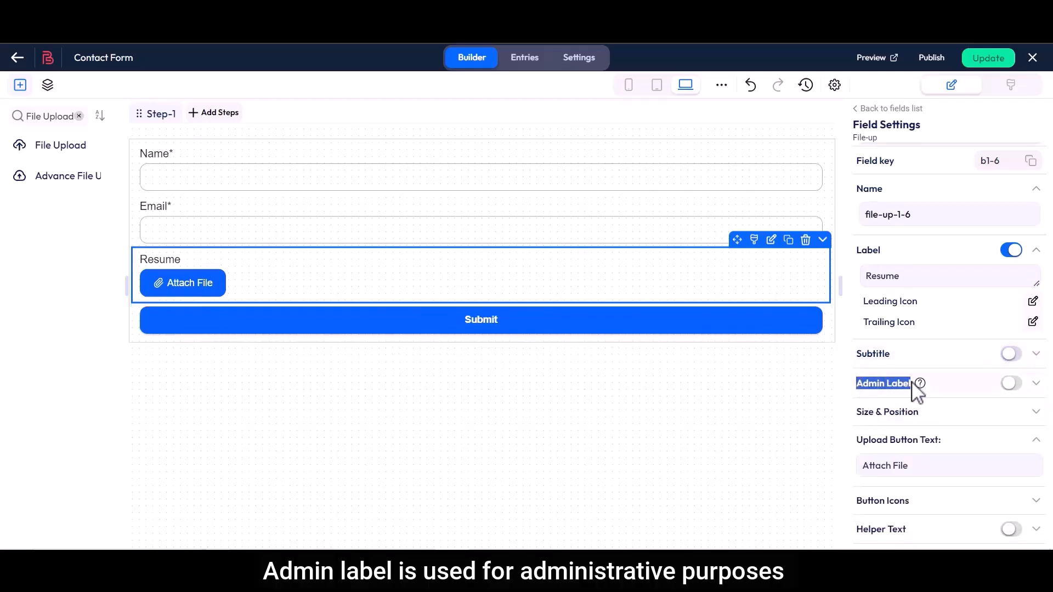
pyautogui.click(1010, 383)
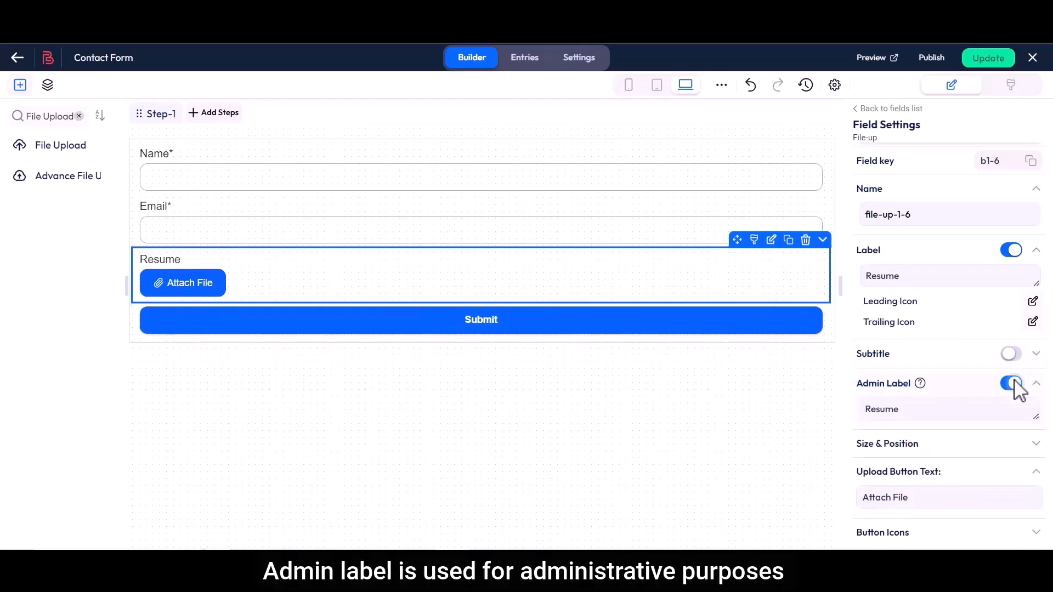
pyautogui.moveTo(872, 412); pyautogui.dragTo(902, 418)
pyautogui.press('BackSpace')
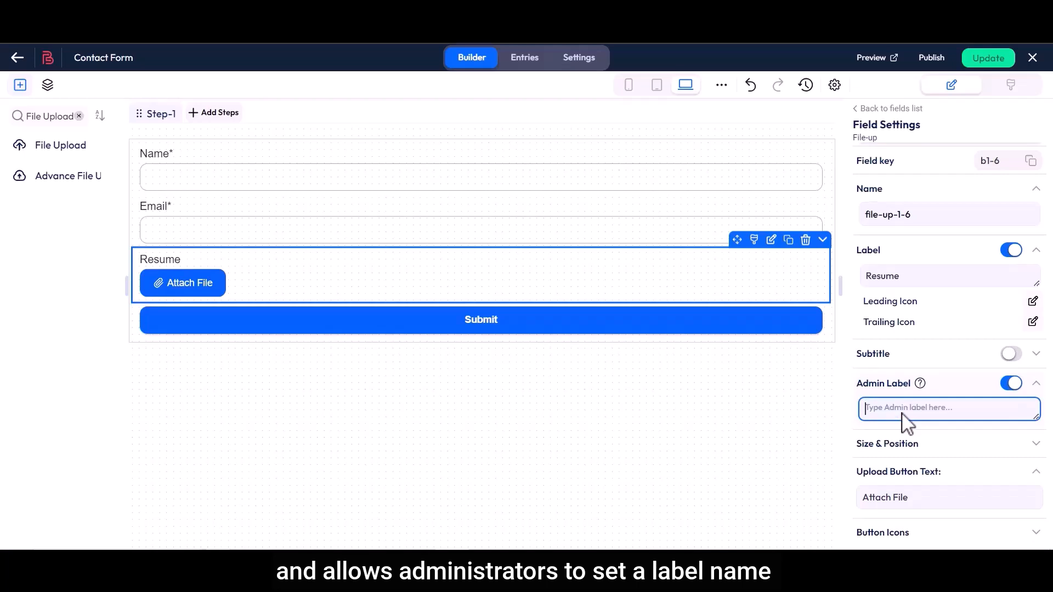
pyautogui.write('Appli')
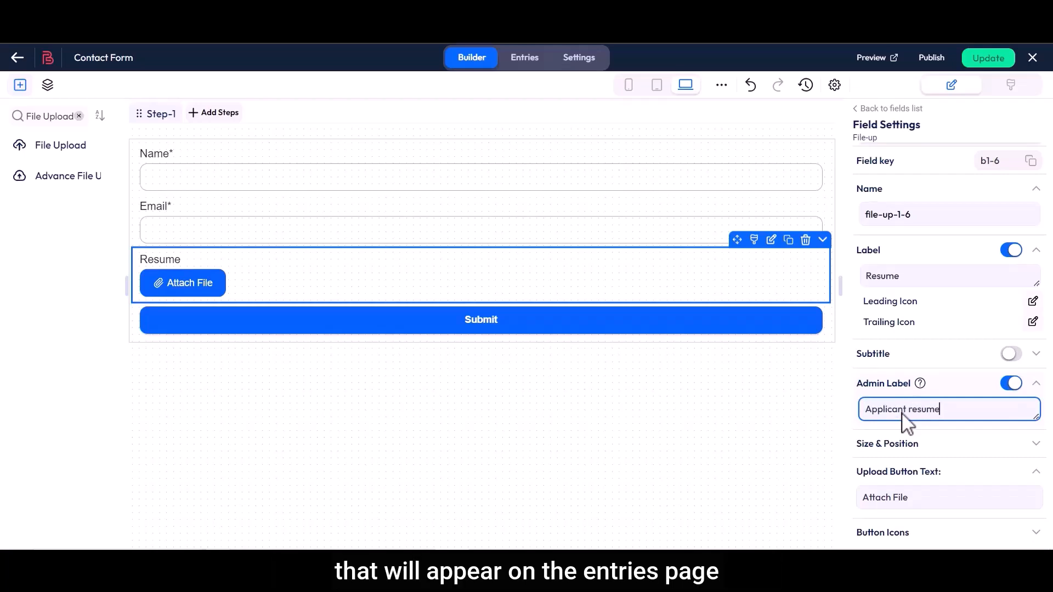
pyautogui.write('cant resume')
# Under Size & Position, set the Resume field to X 0 and width 60.
pyautogui.scroll(-3, 902, 420)
pyautogui.doubleClick(869, 296)
pyautogui.moveTo(874, 305); pyautogui.dragTo(924, 306)
pyautogui.click(923, 304)
pyautogui.click(1007, 323)
pyautogui.click(1007, 322)
pyautogui.click(918, 317)
pyautogui.click(918, 317)
pyautogui.click(918, 317)
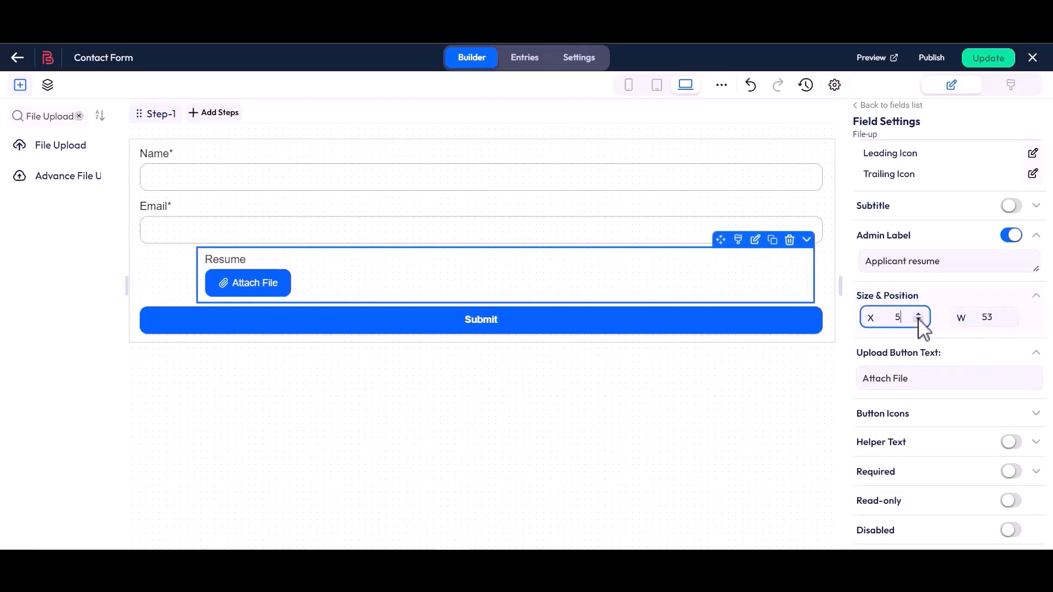
pyautogui.click(918, 321)
pyautogui.click(1007, 314)
# Change the upload button text from 'Attach File' to 'Upload File'.
pyautogui.moveTo(871, 361); pyautogui.dragTo(945, 360)
pyautogui.click(940, 362)
pyautogui.moveTo(867, 382); pyautogui.dragTo(918, 383)
pyautogui.press('BackSpace')
pyautogui.write('Upload Fi')
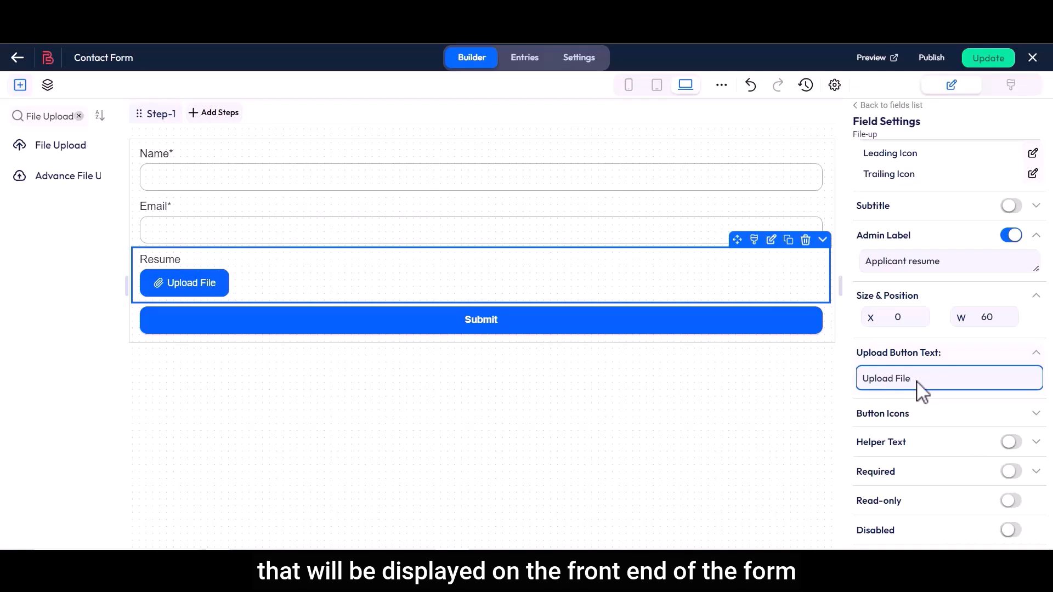
# Replace the button's paperclip leading icon with a file icon from the icon library.
pyautogui.moveTo(858, 415)
pyautogui.mouseDown()
pyautogui.moveTo(912, 415)
pyautogui.moveTo(863, 434)
pyautogui.mouseUp()
pyautogui.click(899, 419)
pyautogui.click(928, 442)
pyautogui.click(1032, 434)
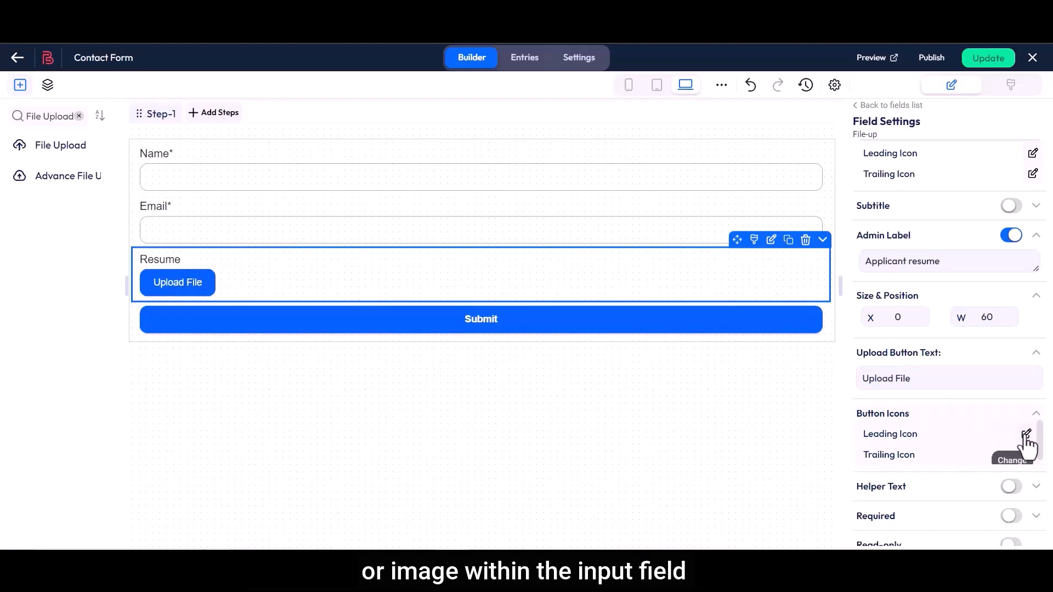
pyautogui.click(1025, 436)
pyautogui.click(406, 222)
pyautogui.write('file')
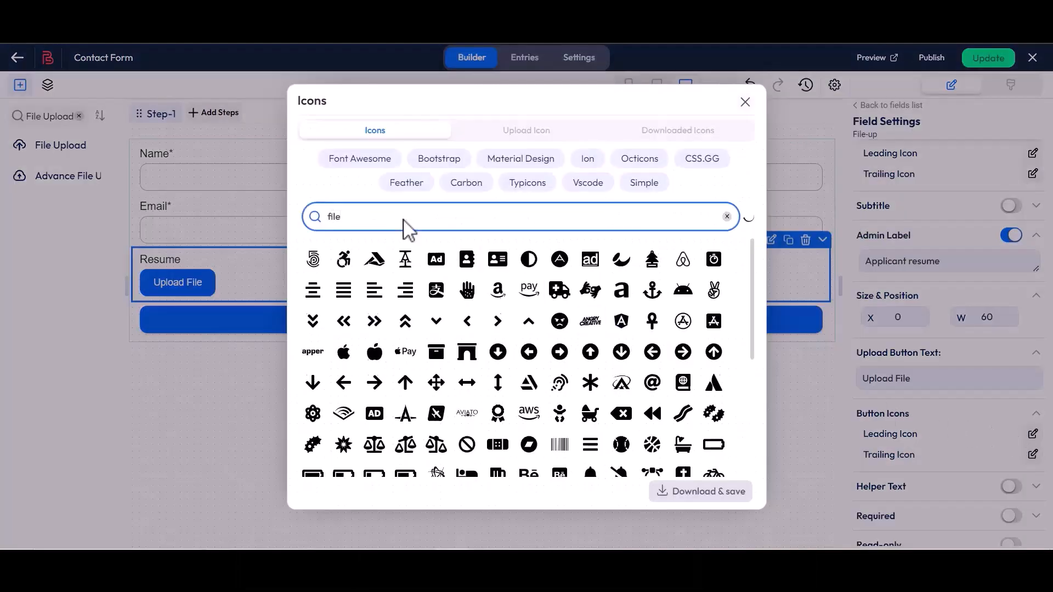
pyautogui.click(405, 290)
pyautogui.click(688, 493)
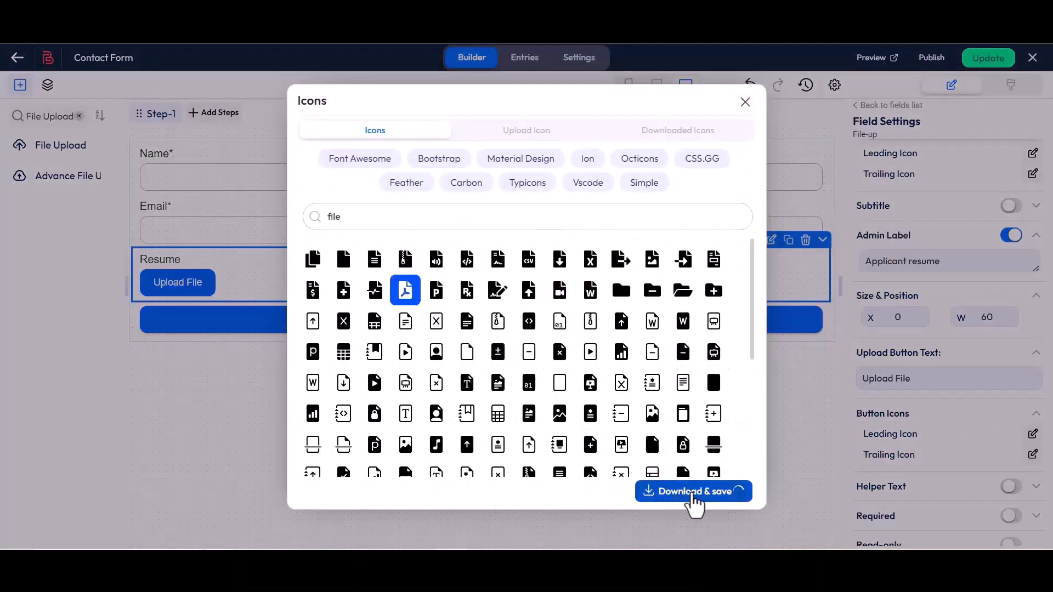
pyautogui.scroll(-3, 856, 429)
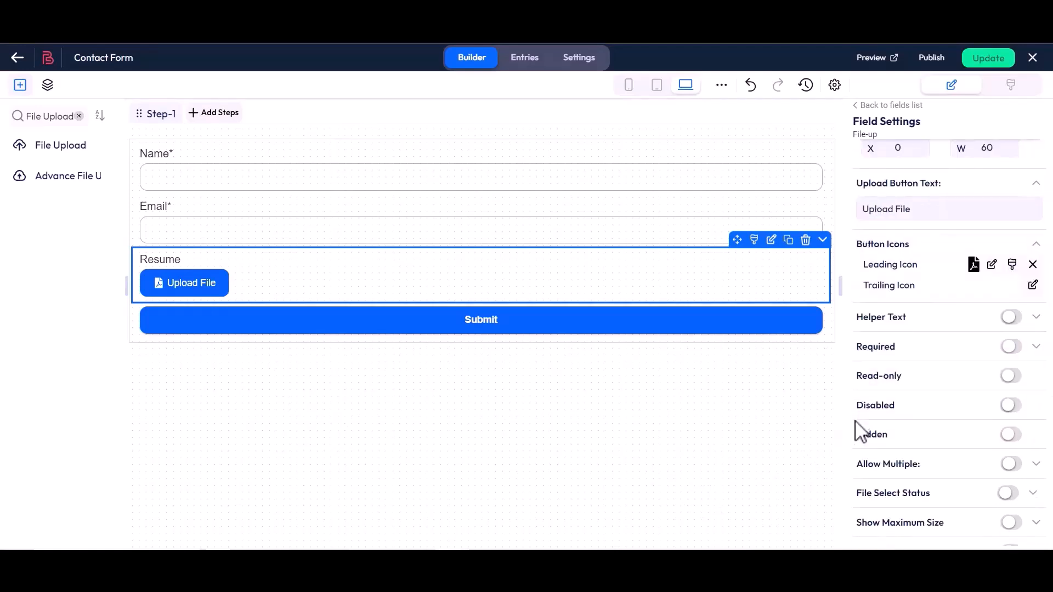
# Try helper text on the Resume field, then turn it back off.
pyautogui.moveTo(858, 320); pyautogui.dragTo(908, 320)
pyautogui.click(912, 325)
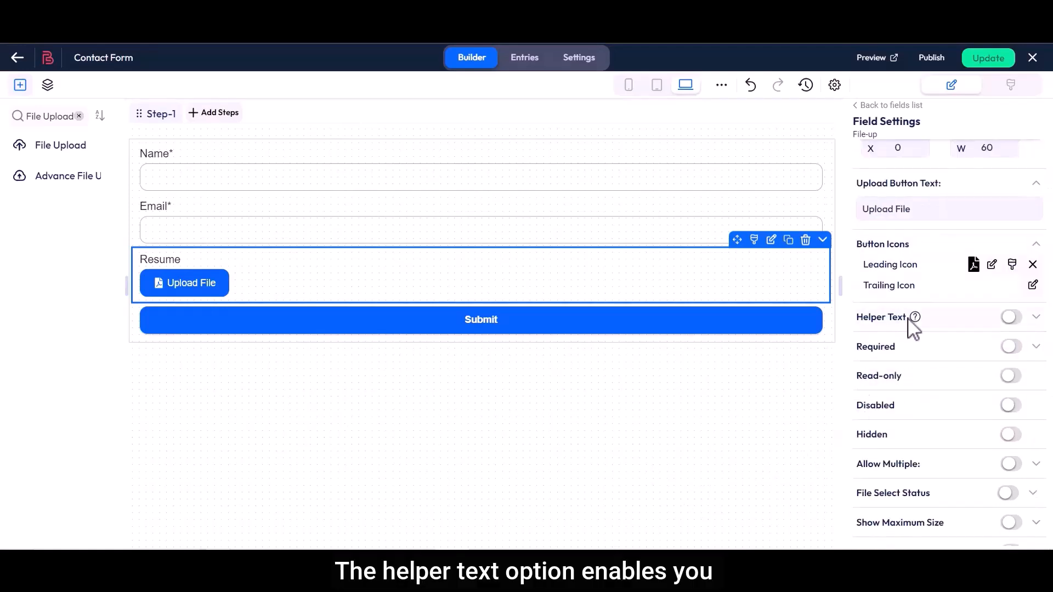
pyautogui.click(1011, 321)
pyautogui.moveTo(863, 345); pyautogui.dragTo(920, 351)
pyautogui.click(916, 347)
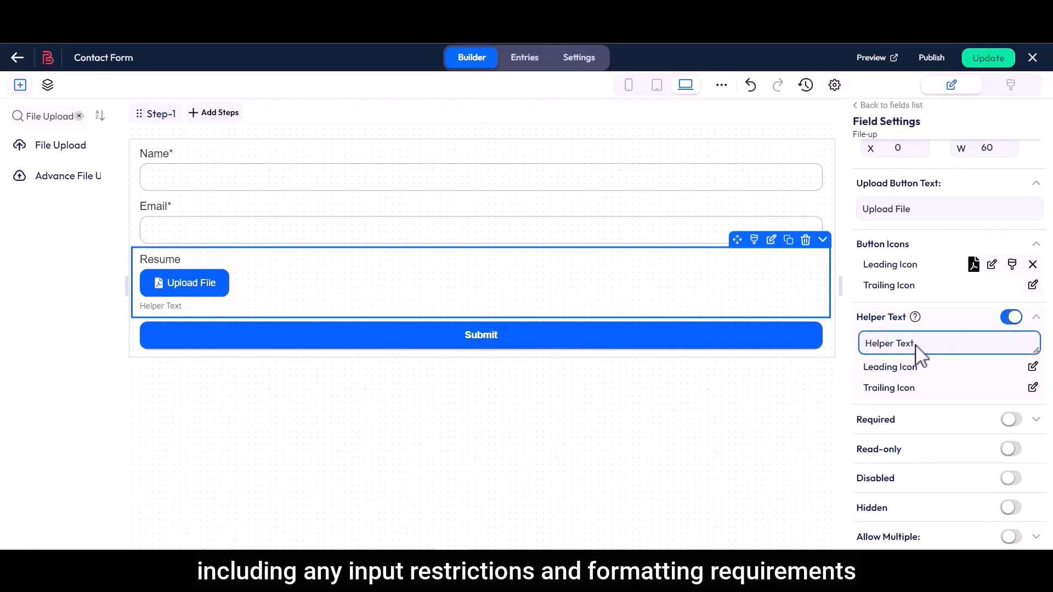
pyautogui.click(1011, 318)
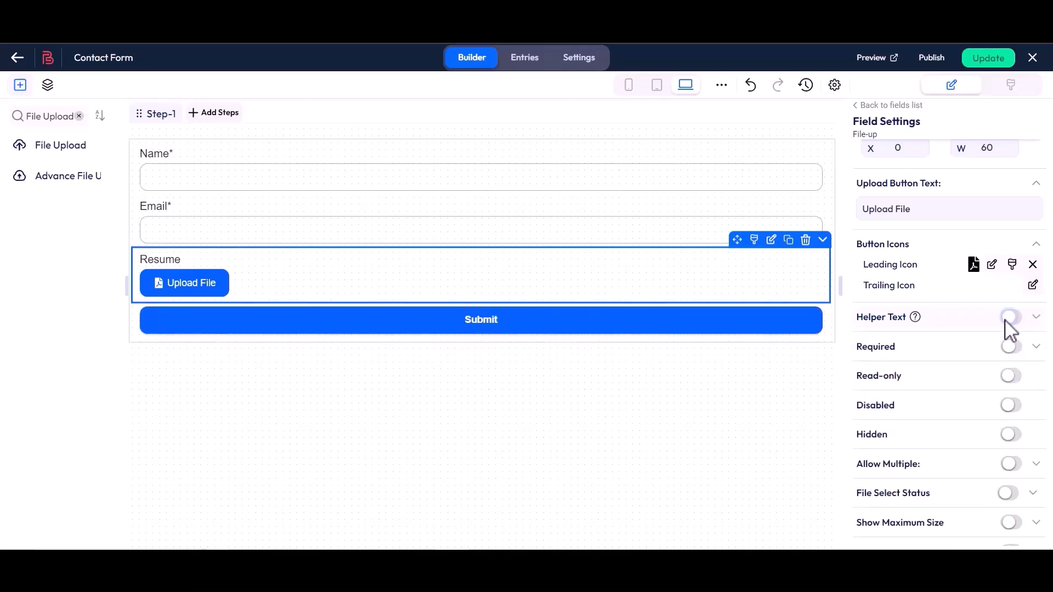
# Make Resume required with the custom error message 'This field is required'.
pyautogui.click(1012, 346)
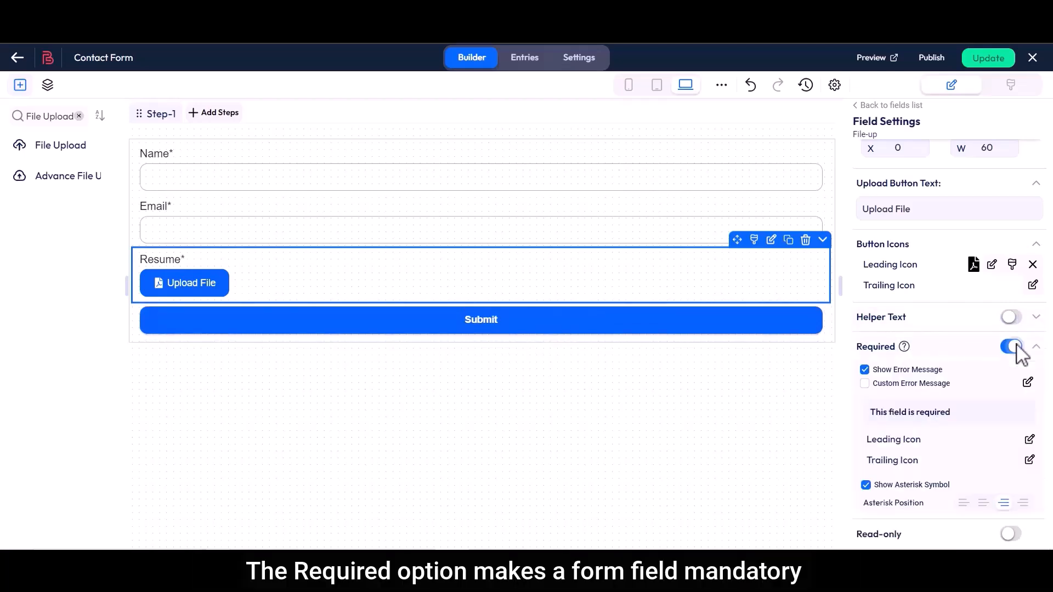
pyautogui.click(864, 383)
pyautogui.click(1027, 382)
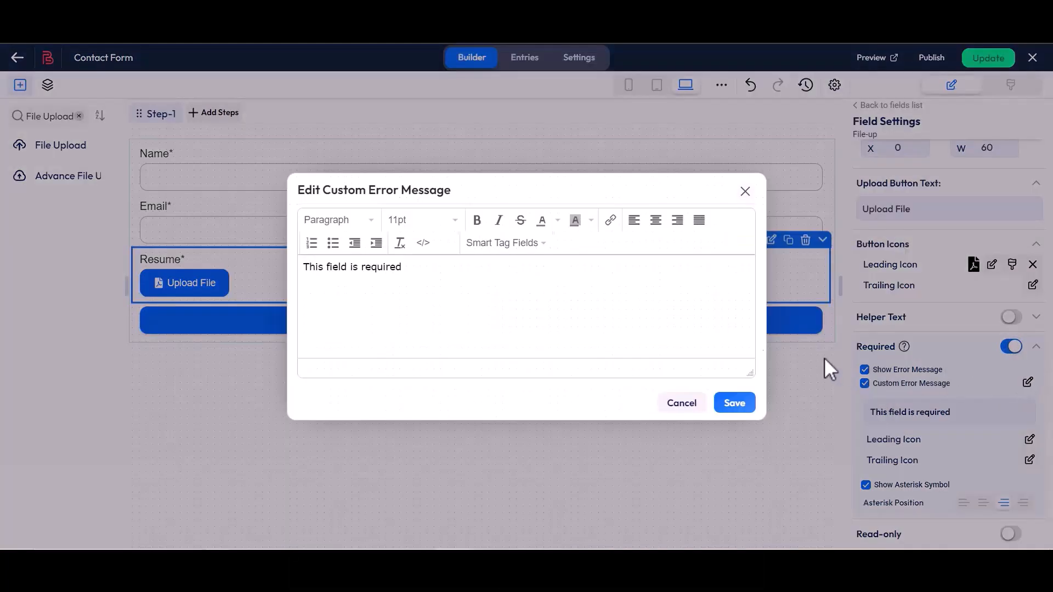
pyautogui.moveTo(303, 267); pyautogui.dragTo(411, 277)
pyautogui.click(517, 312)
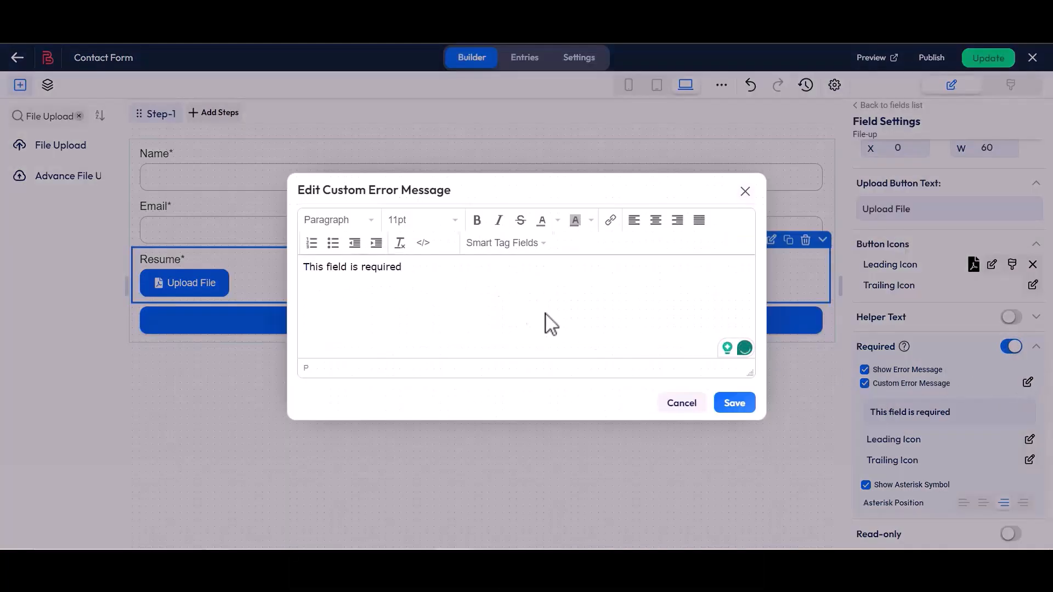
pyautogui.click(734, 404)
pyautogui.scroll(-3, 855, 430)
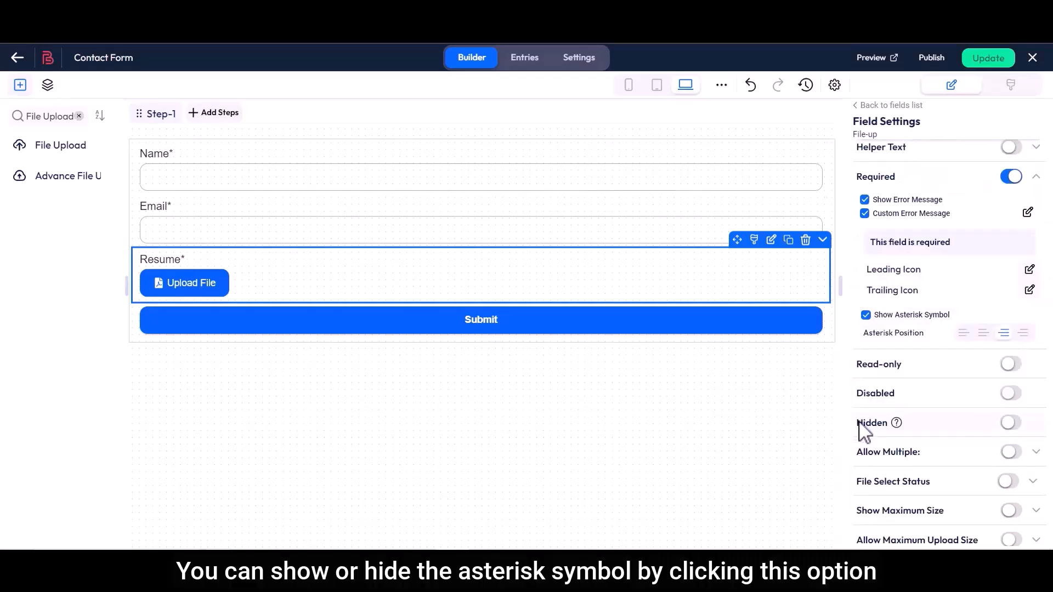
# Toggle the asterisk off and on and adjust the Asterisk Position.
pyautogui.click(865, 315)
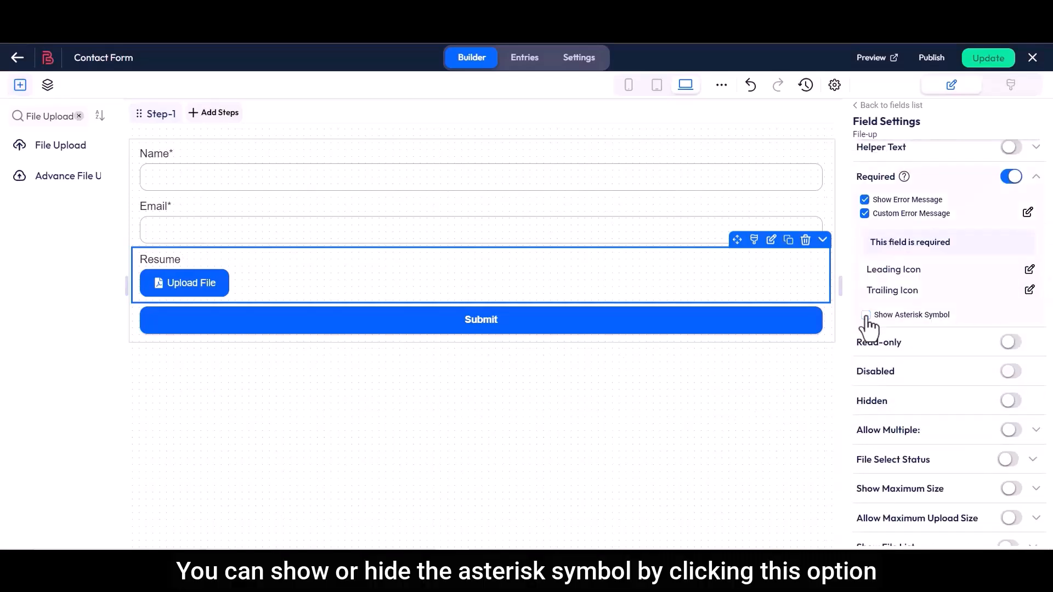
pyautogui.click(865, 316)
pyautogui.moveTo(874, 338); pyautogui.dragTo(928, 345)
pyautogui.click(929, 344)
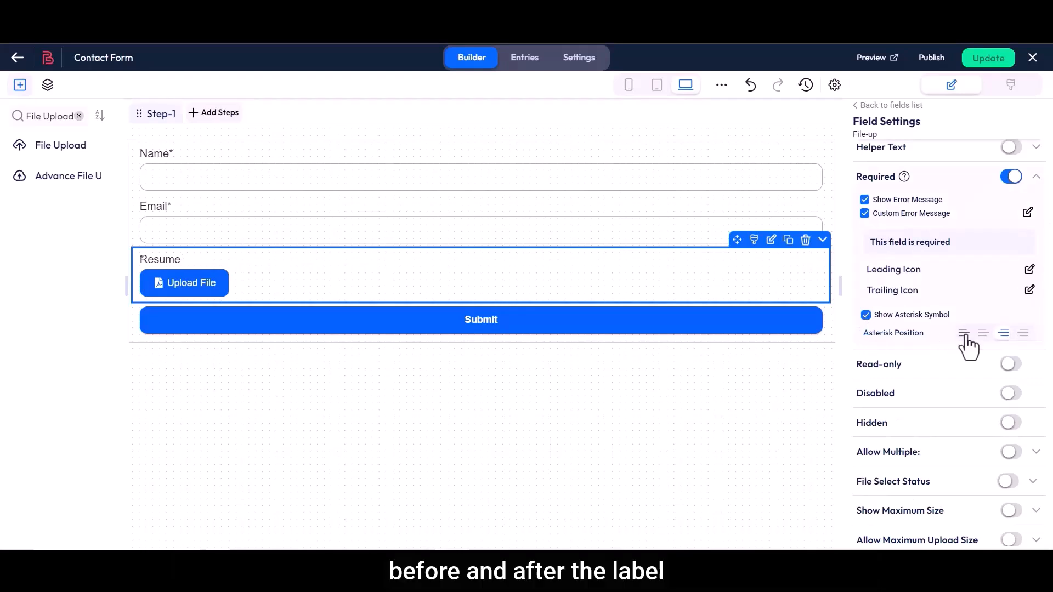
pyautogui.click(984, 334)
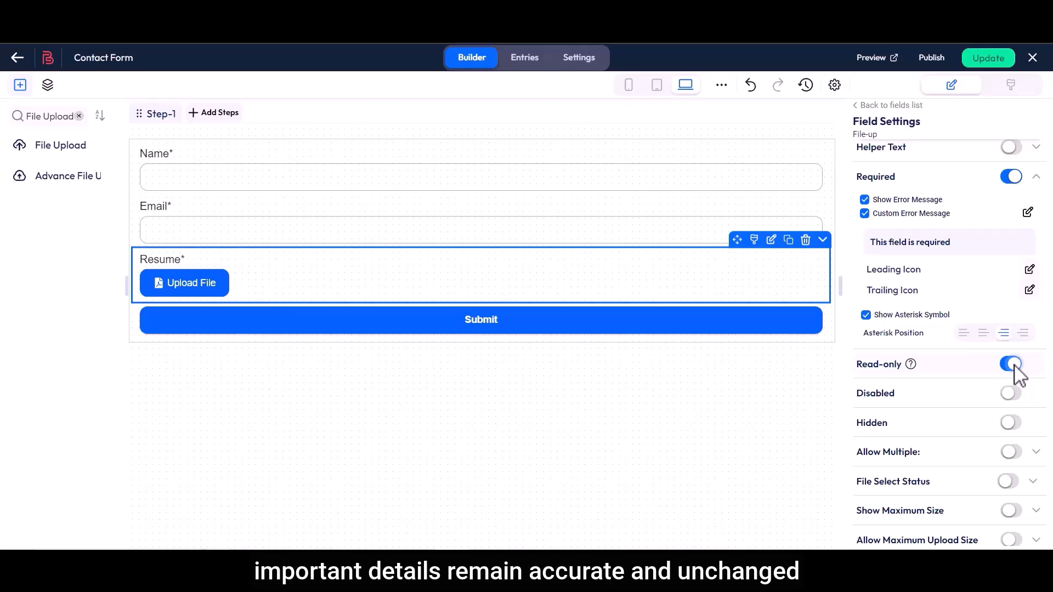
# Keep Resume editable, enabled and visible by switching Read-only, Disabled and Hidden off.
pyautogui.click(1012, 366)
pyautogui.moveTo(862, 404); pyautogui.dragTo(900, 404)
pyautogui.click(978, 404)
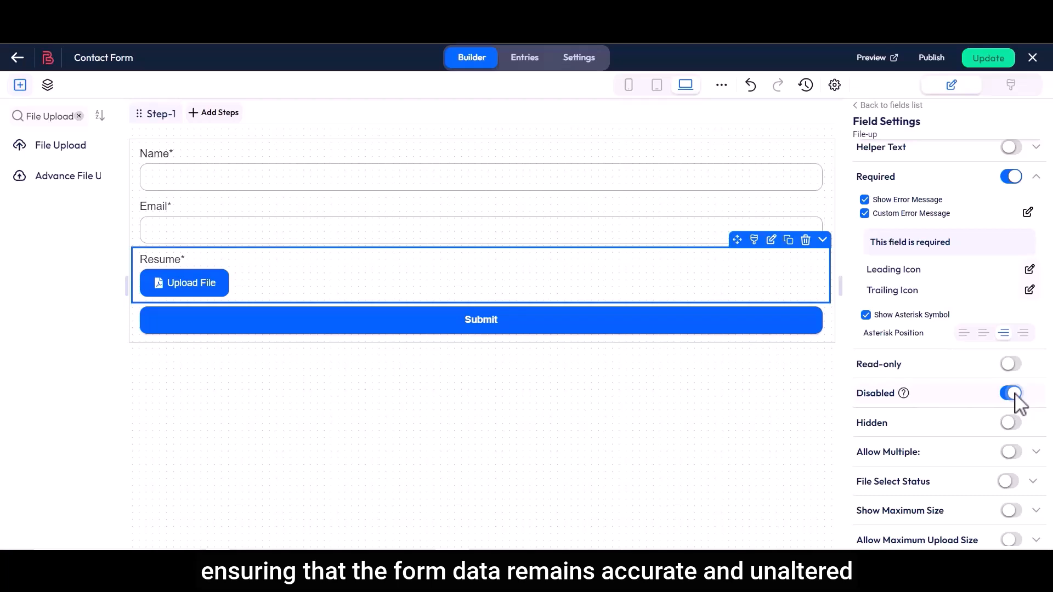
pyautogui.click(1012, 393)
pyautogui.moveTo(857, 430); pyautogui.dragTo(890, 434)
pyautogui.click(921, 435)
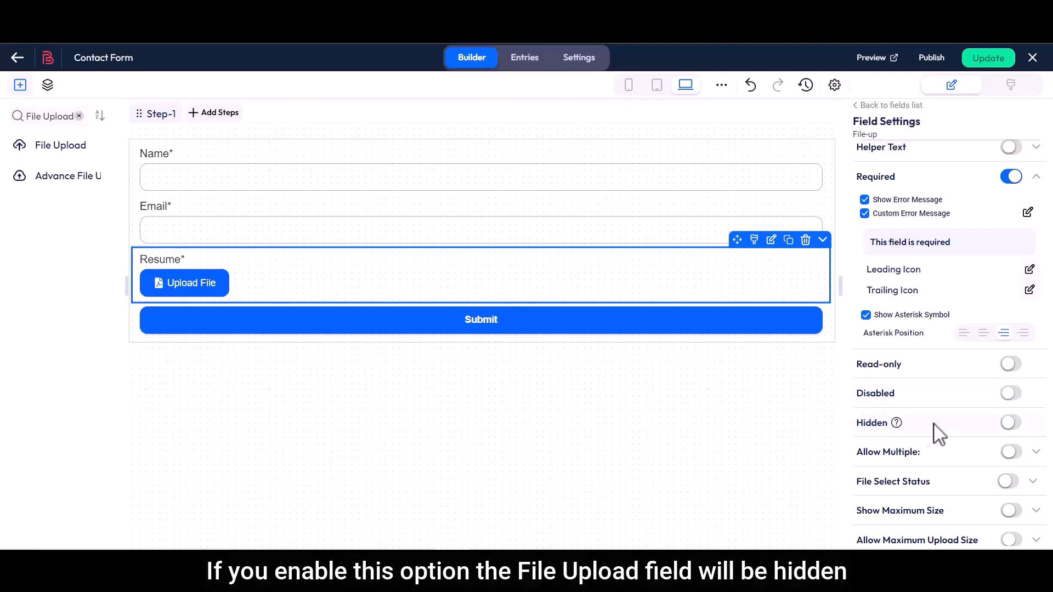
pyautogui.click(1012, 423)
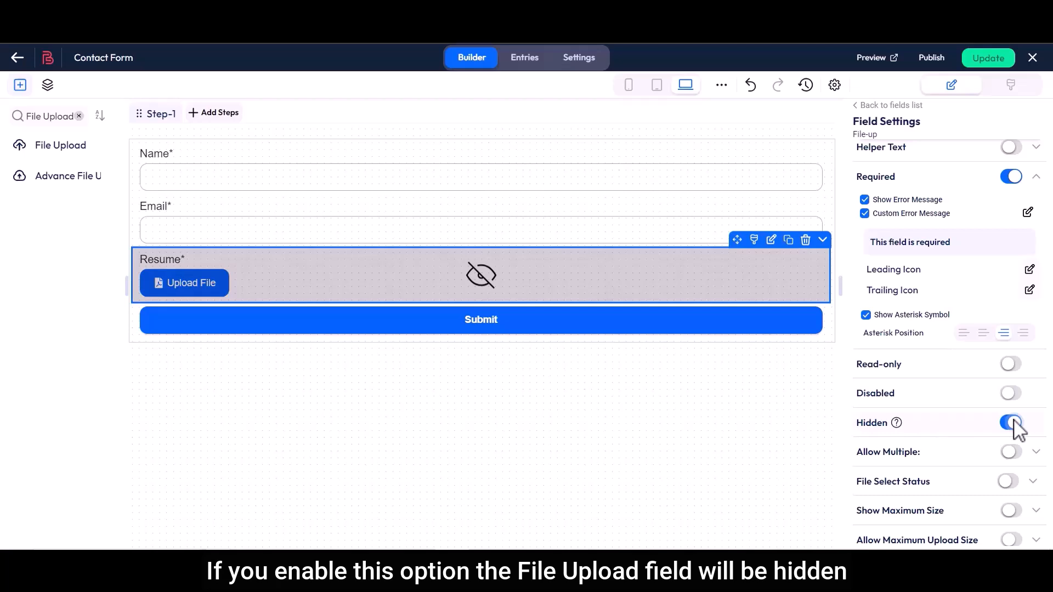
pyautogui.click(1012, 423)
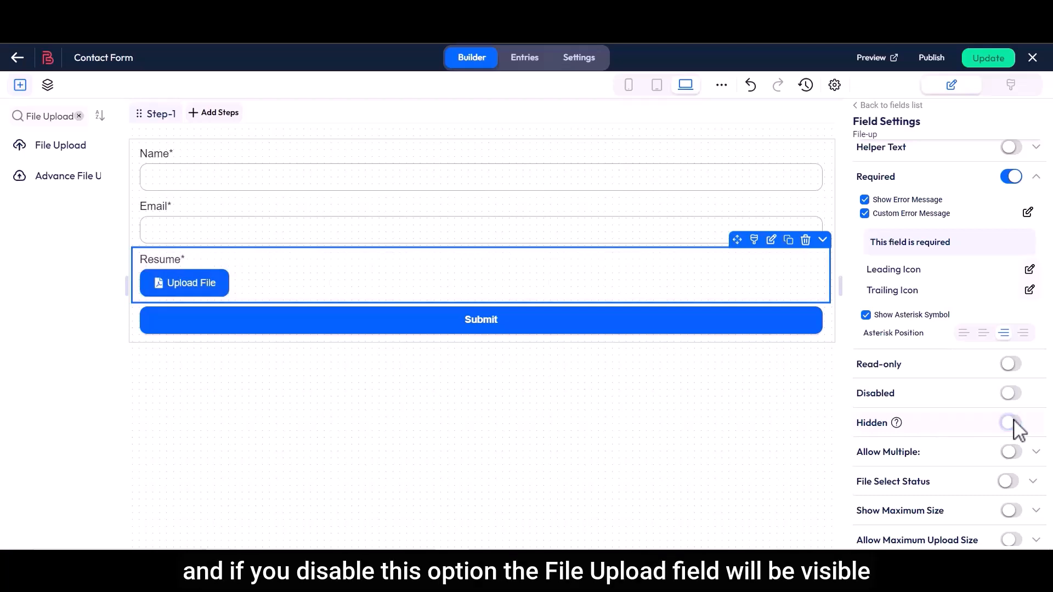
# Turn on Allow Multiple, revealing Minimum and Maximum File limits at 0.
pyautogui.scroll(-3, 1014, 427)
pyautogui.moveTo(857, 314); pyautogui.dragTo(926, 323)
pyautogui.click(926, 324)
pyautogui.click(1010, 313)
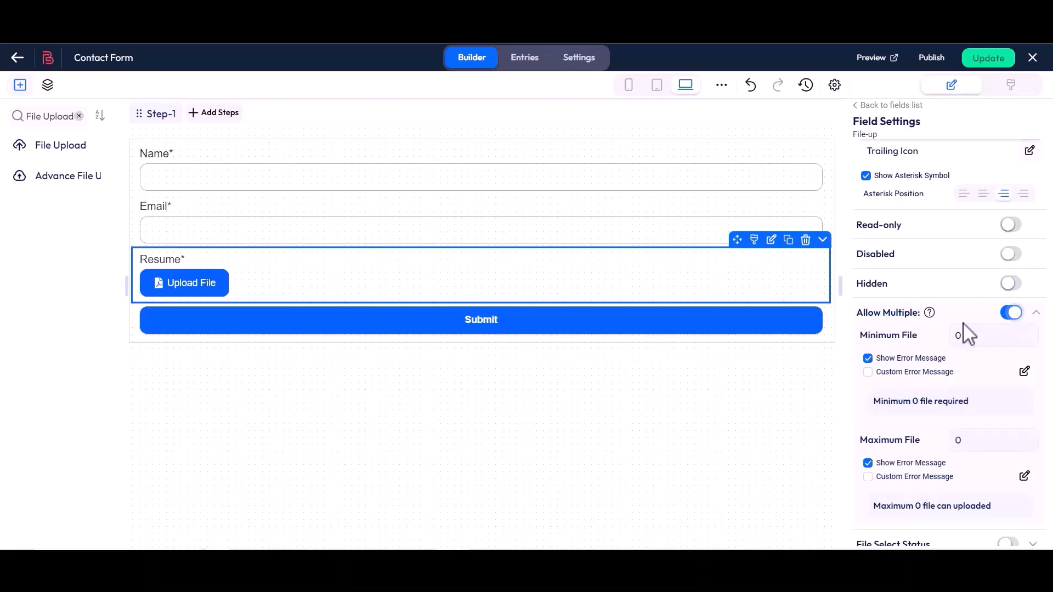
pyautogui.tripleClick(887, 335)
pyautogui.click(943, 343)
# Set Minimum File to 1 with the custom message 'Minimum 1 File Required'.
pyautogui.click(957, 336)
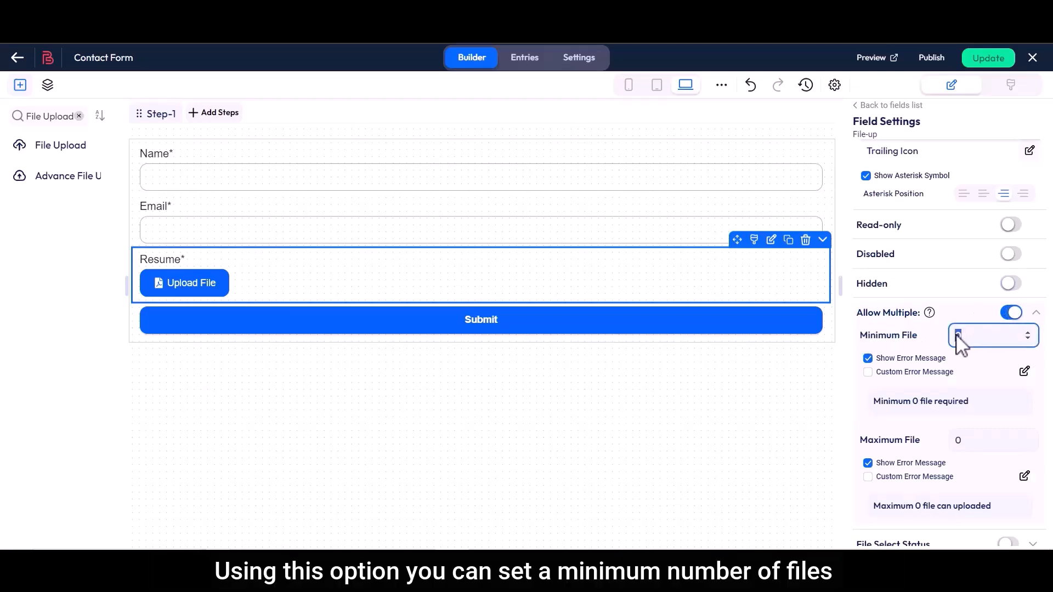
pyautogui.write('1')
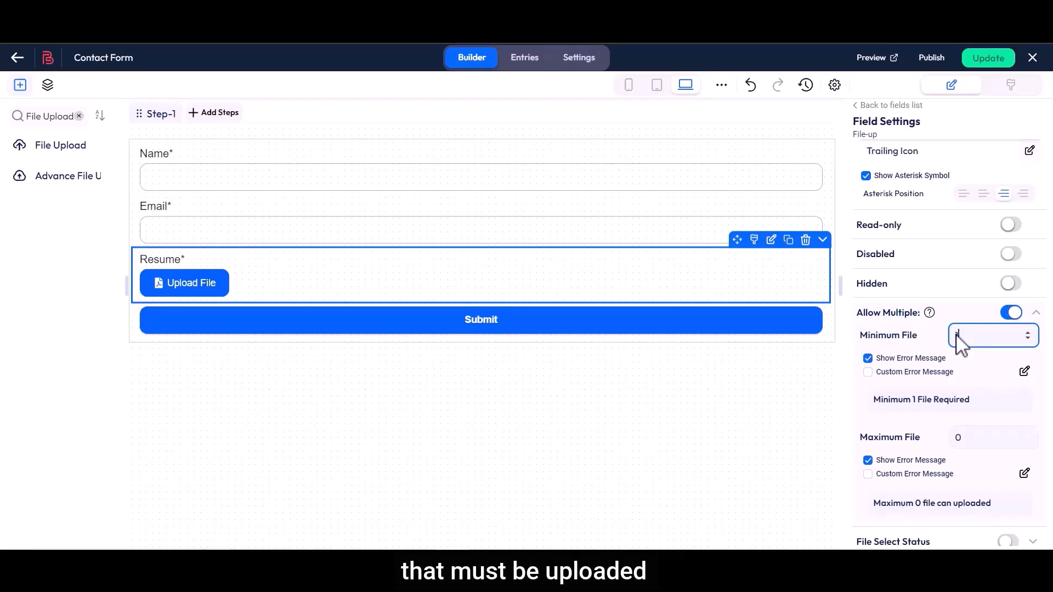
pyautogui.click(867, 371)
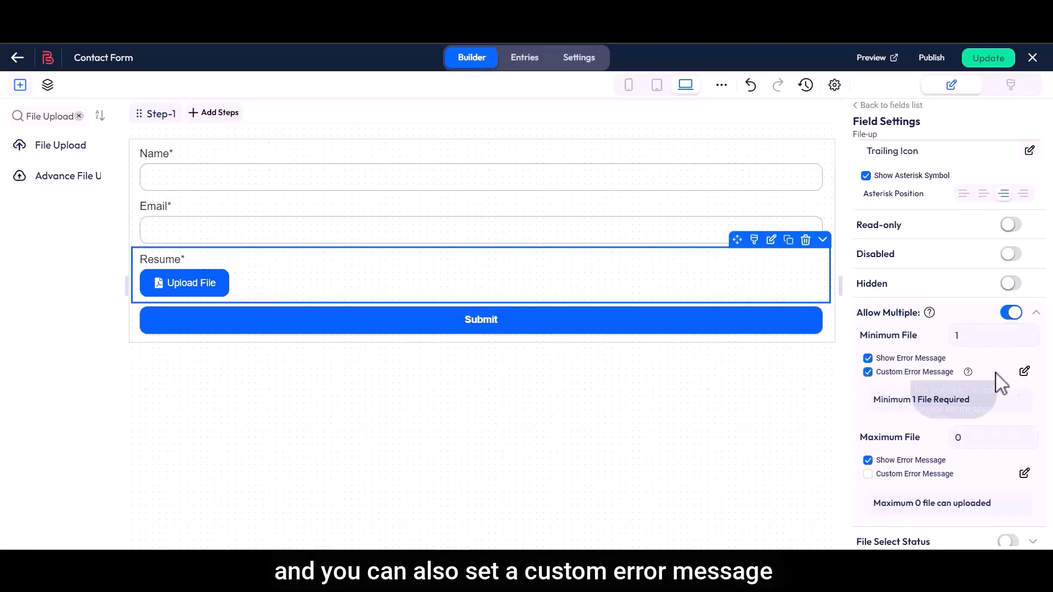
pyautogui.click(1024, 371)
pyautogui.moveTo(313, 283); pyautogui.dragTo(430, 282)
pyautogui.click(430, 282)
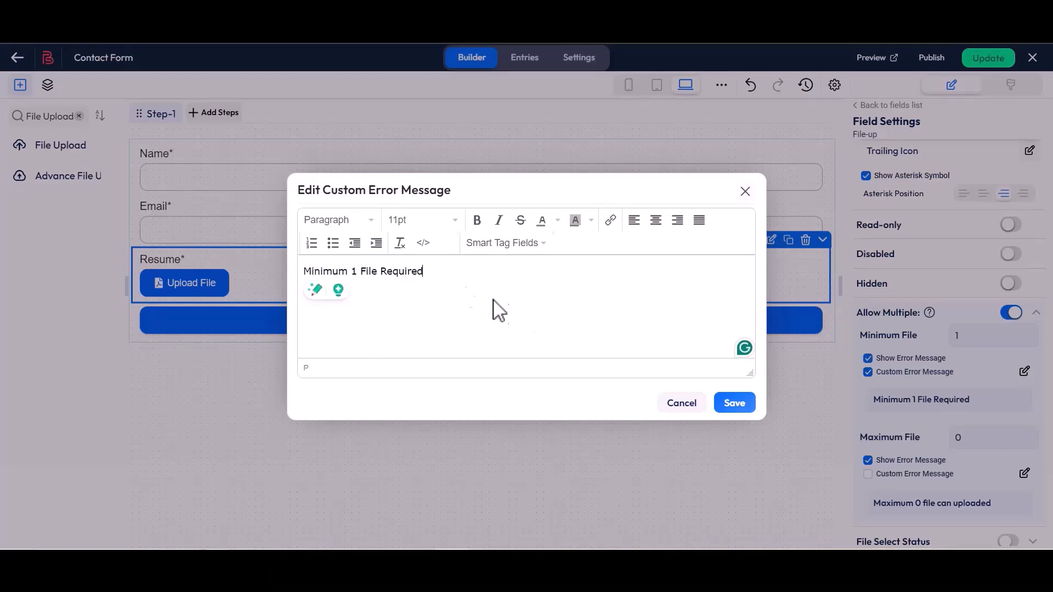
pyautogui.click(734, 403)
# Set Maximum File to 3 with the custom message 'Maximum 3 File can uploaded'.
pyautogui.scroll(-3, 864, 416)
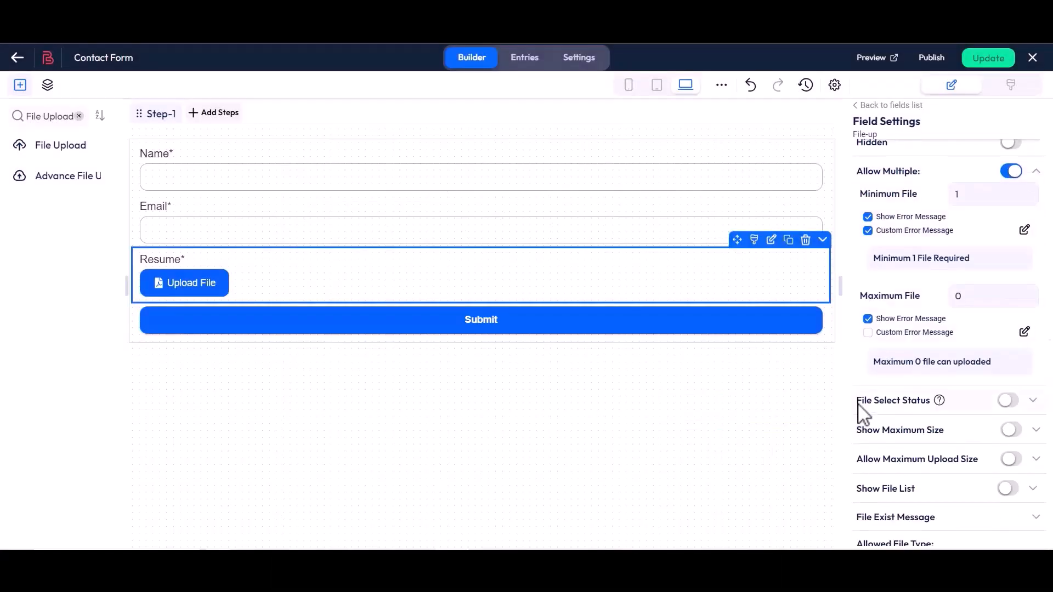
pyautogui.moveTo(860, 296); pyautogui.dragTo(921, 299)
pyautogui.click(927, 304)
pyautogui.doubleClick(957, 305)
pyautogui.write('3')
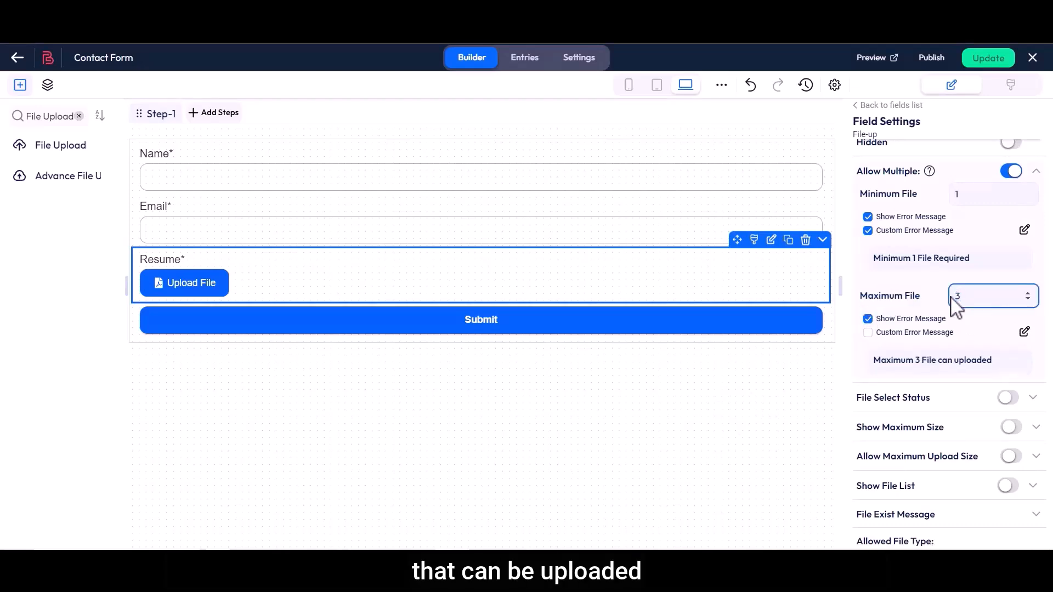
pyautogui.click(868, 332)
pyautogui.click(1023, 332)
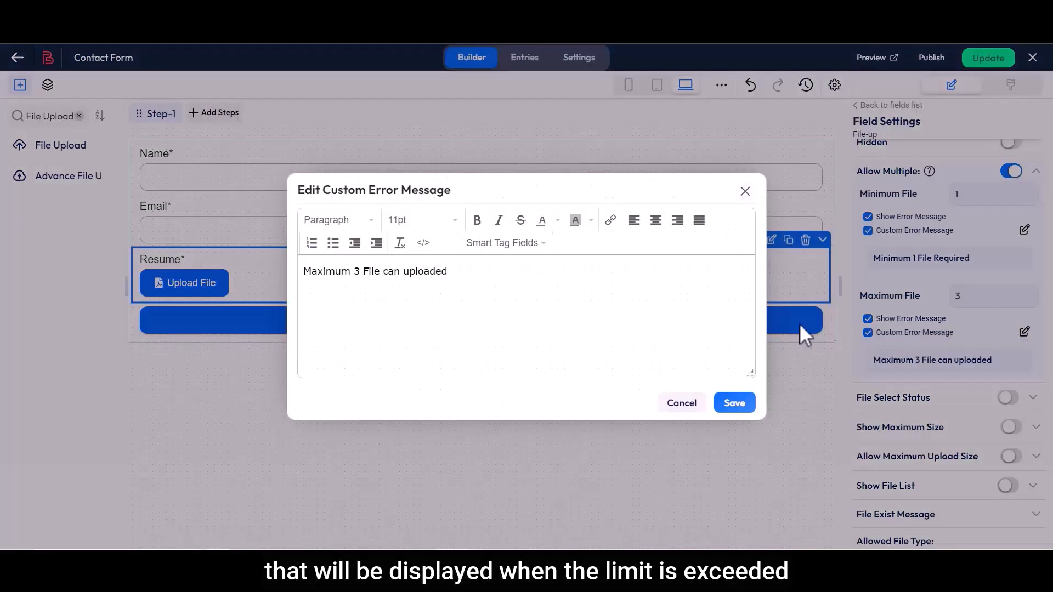
pyautogui.moveTo(305, 272); pyautogui.dragTo(453, 273)
pyautogui.click(459, 275)
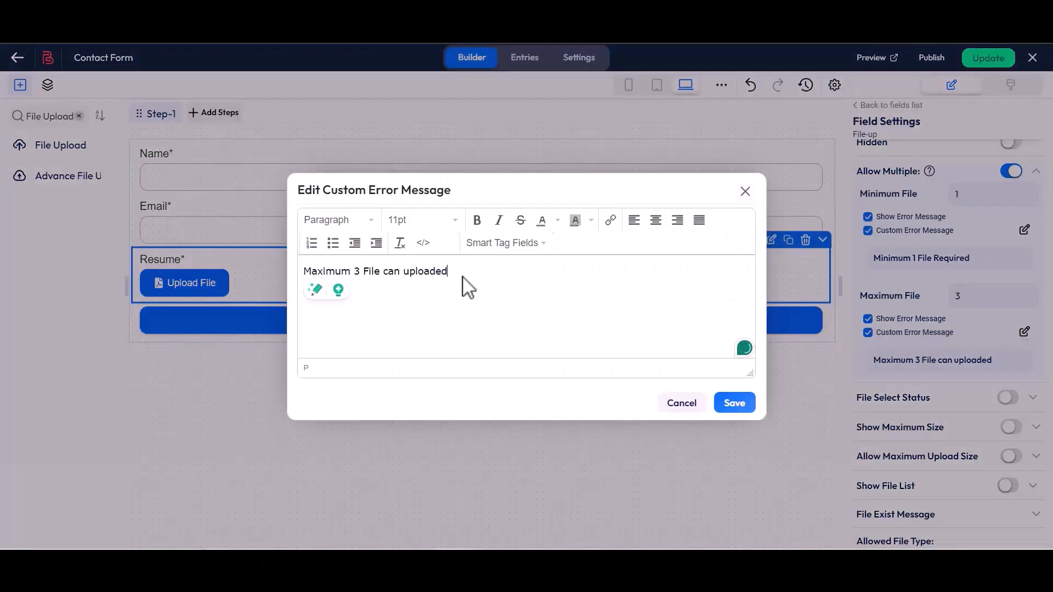
pyautogui.click(733, 404)
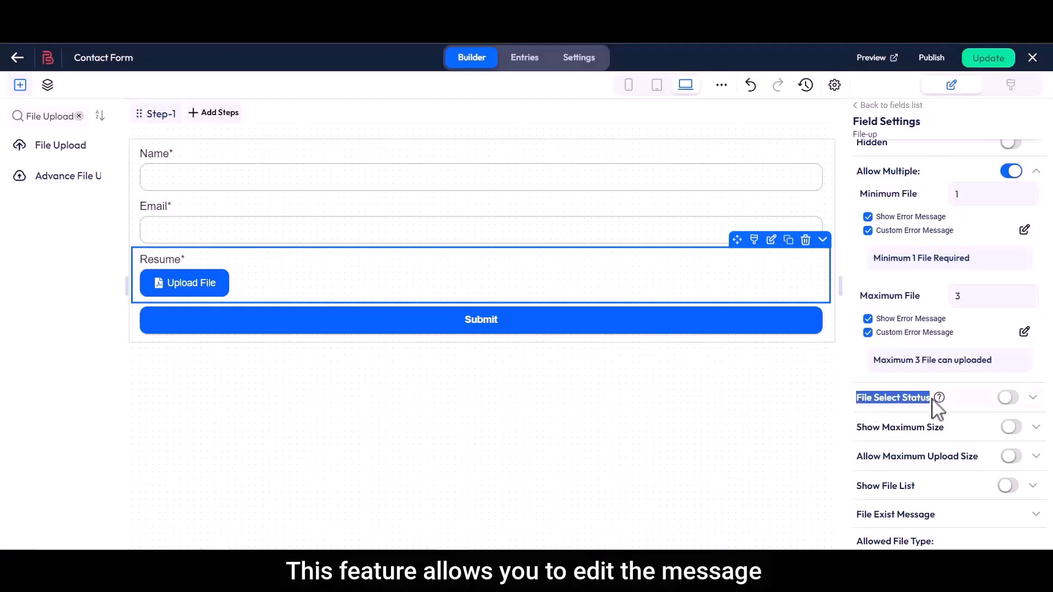
# Show the file selection status and a 'Max 2MB' size label on the field.
pyautogui.click(1008, 398)
pyautogui.moveTo(863, 426); pyautogui.dragTo(938, 424)
pyautogui.click(941, 432)
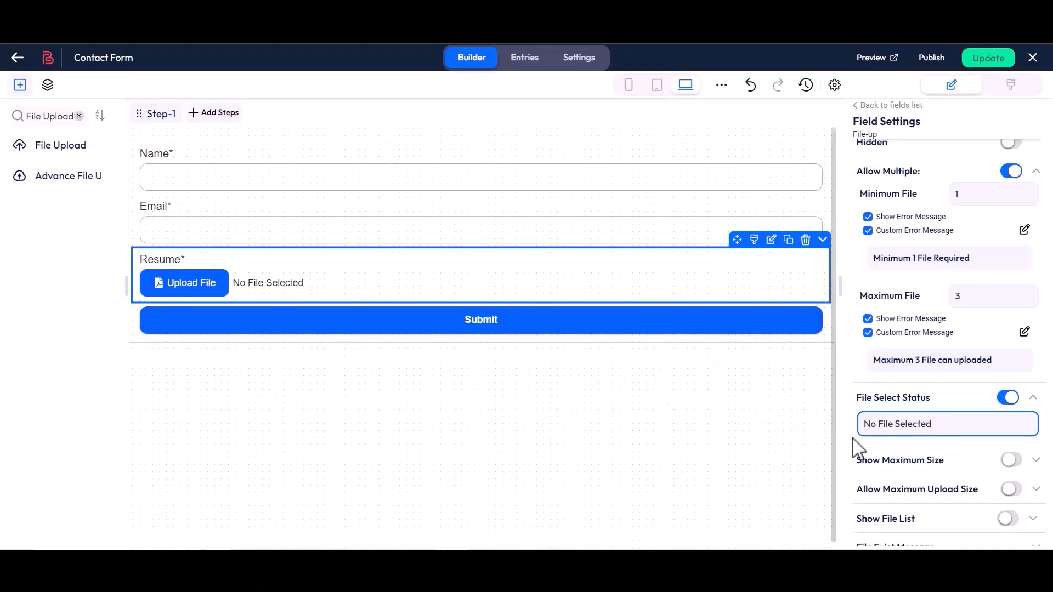
pyautogui.scroll(-2, 856, 447)
pyautogui.moveTo(860, 363); pyautogui.dragTo(948, 363)
pyautogui.click(948, 364)
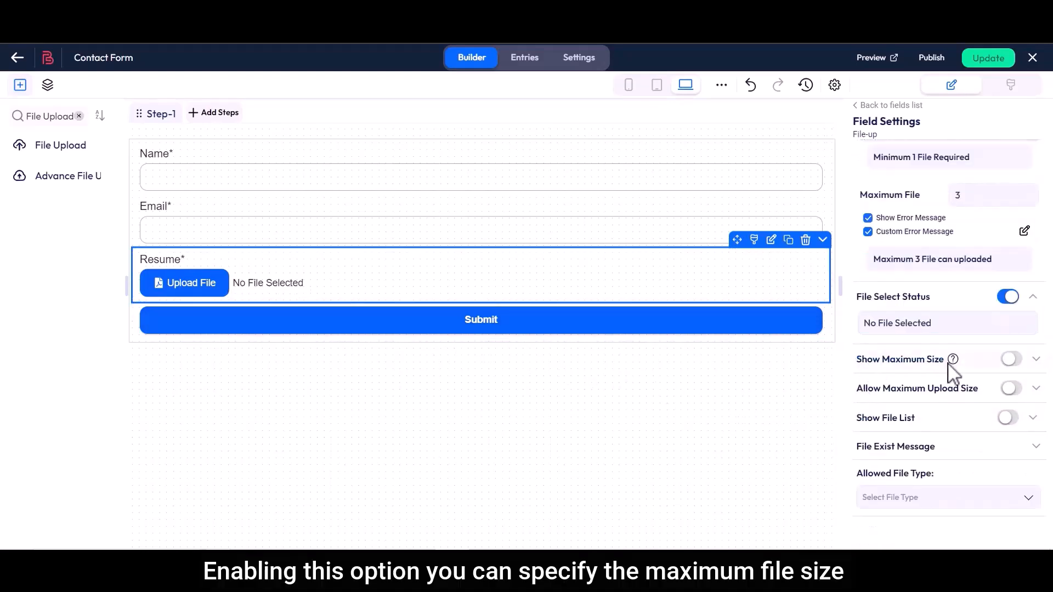
pyautogui.click(1014, 361)
pyautogui.click(909, 387)
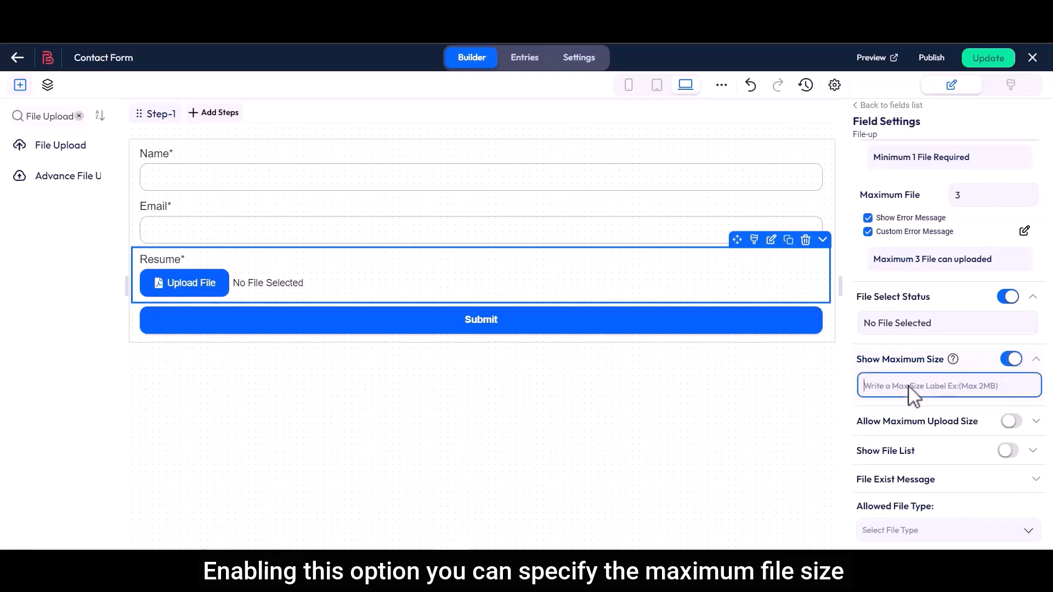
pyautogui.write('Max 2MB')
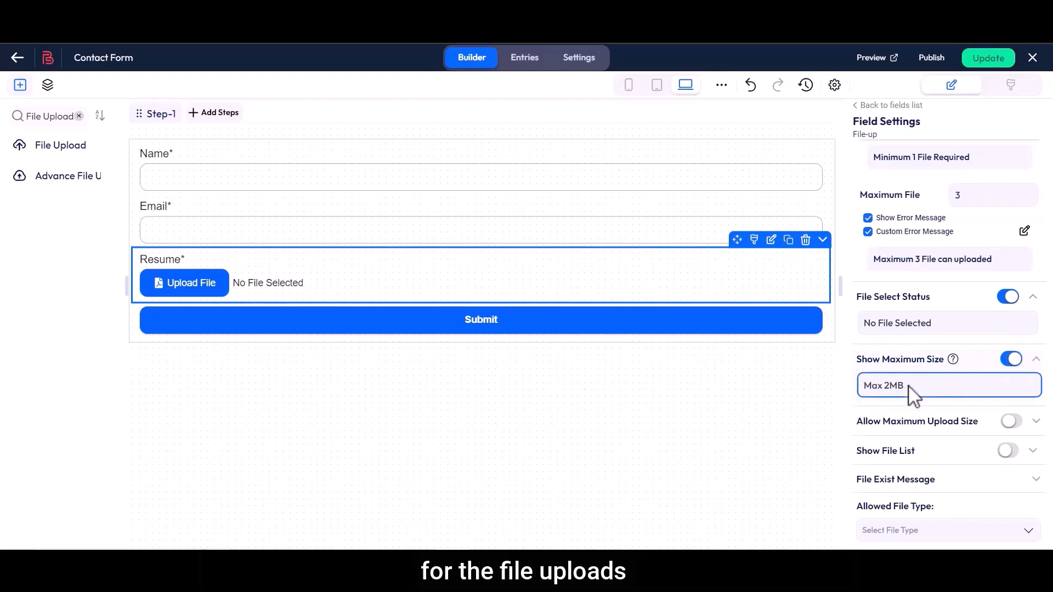
# Limit uploads to 2 MB with the custom error 'File Size is Exceeded'.
pyautogui.moveTo(856, 422); pyautogui.dragTo(981, 423)
pyautogui.click(995, 423)
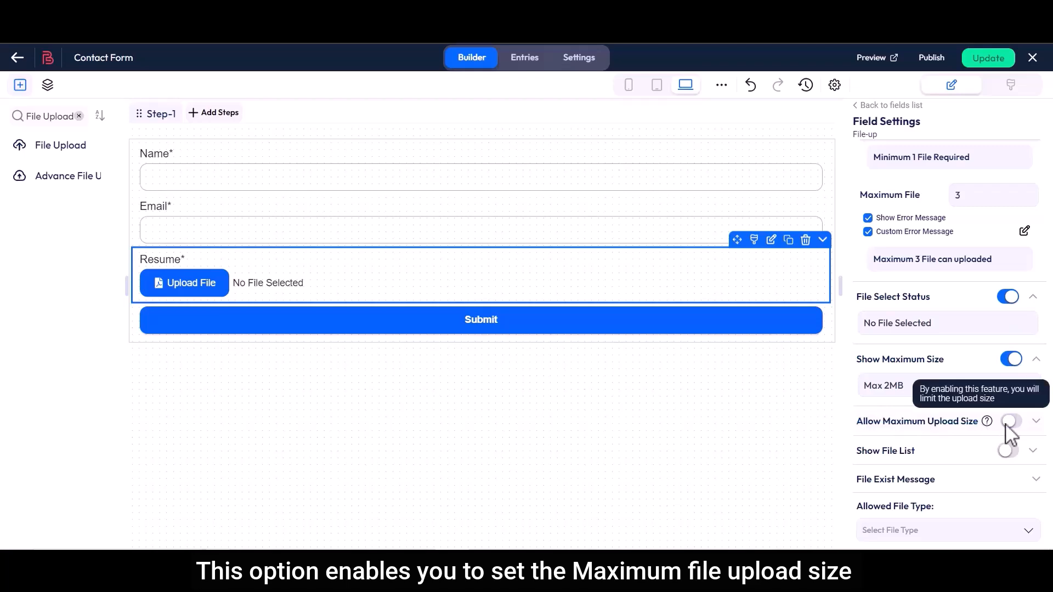
pyautogui.click(1010, 421)
pyautogui.click(930, 449)
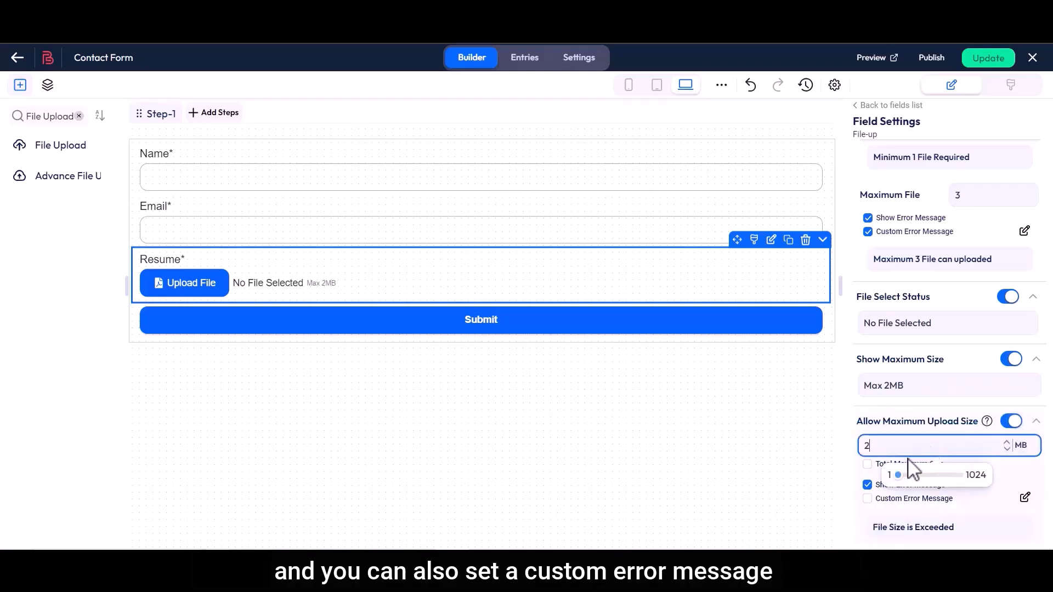
pyautogui.click(867, 498)
pyautogui.click(1024, 497)
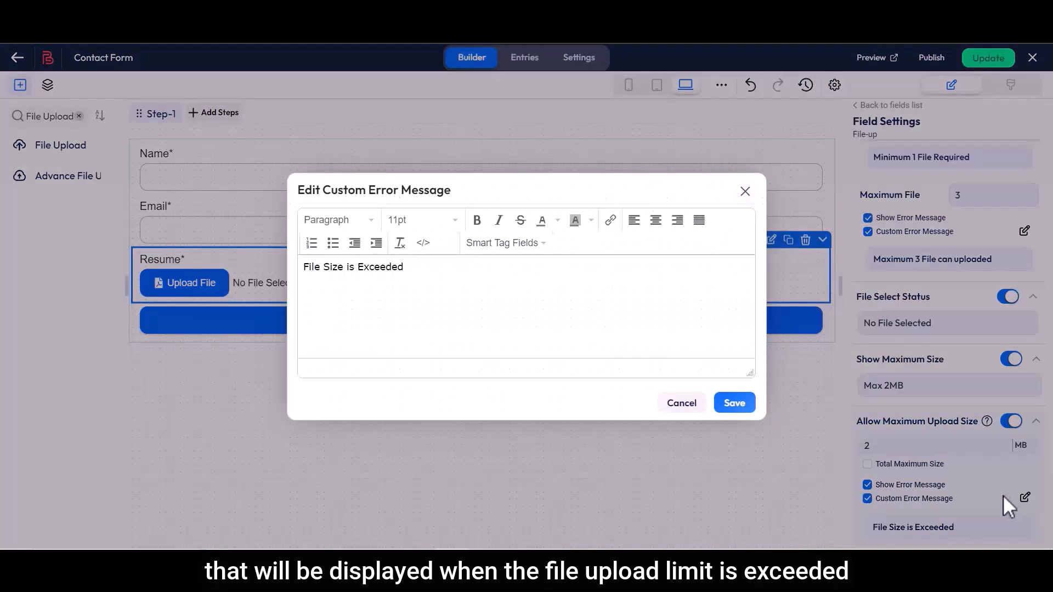
pyautogui.moveTo(305, 269); pyautogui.dragTo(344, 269)
pyautogui.click(408, 268)
pyautogui.click(733, 405)
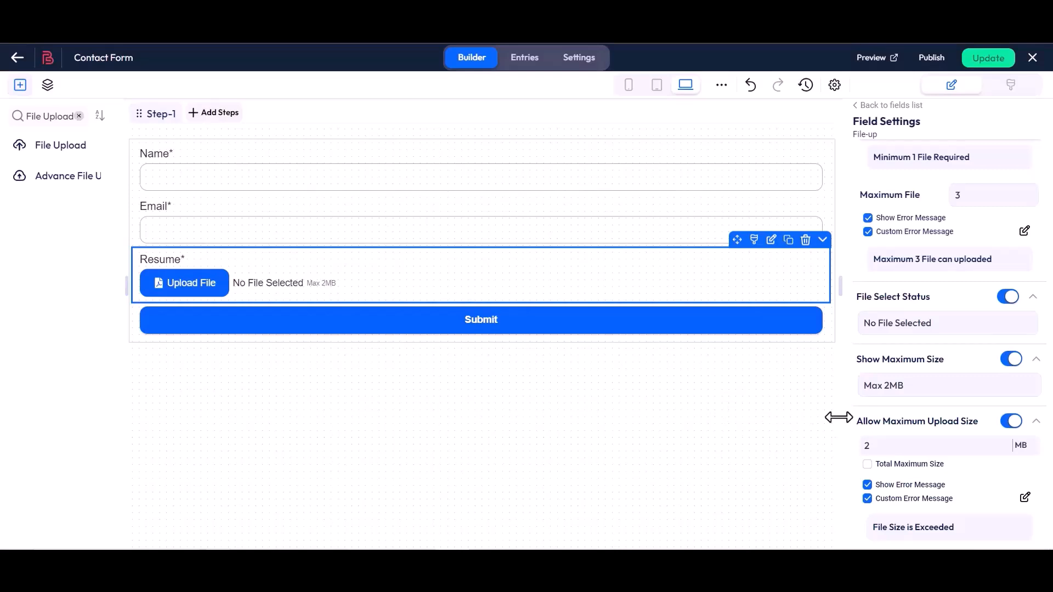
# Show the chosen-file list with preview and size, and set the 'A file already exist' message.
pyautogui.scroll(-5, 860, 430)
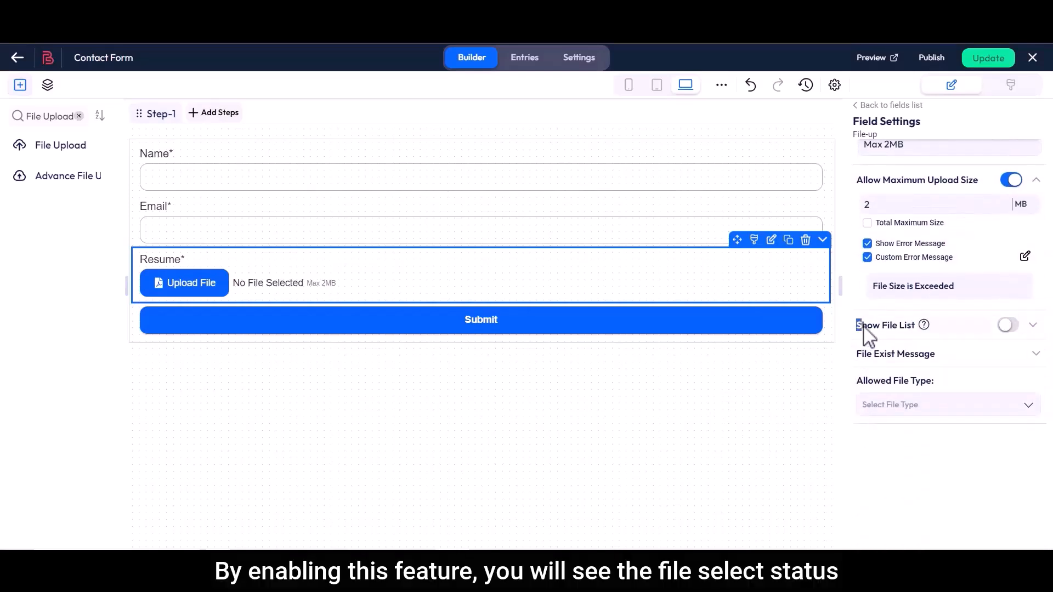
pyautogui.click(1010, 327)
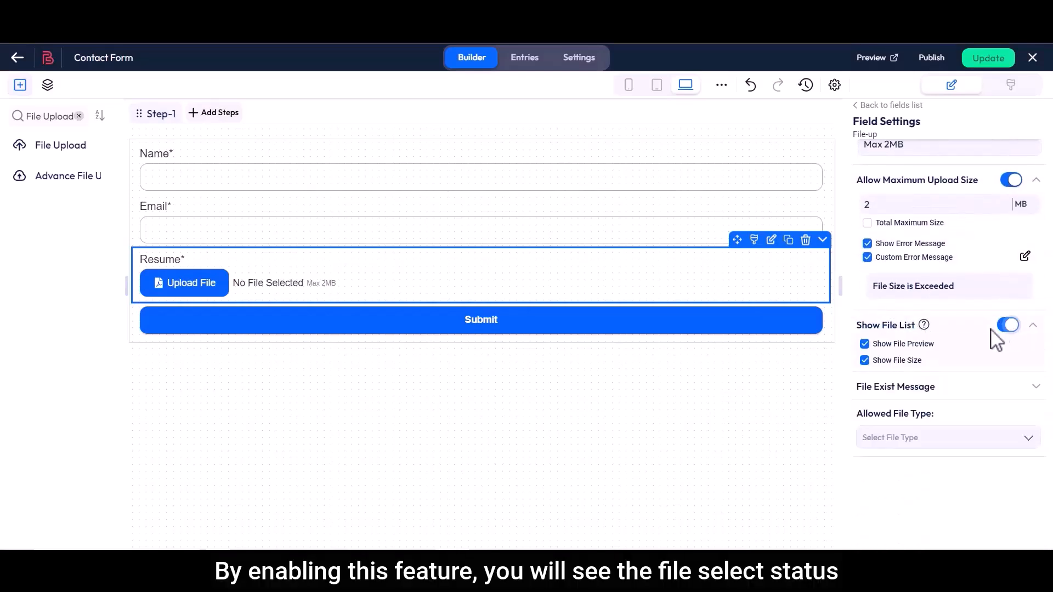
pyautogui.moveTo(865, 396); pyautogui.dragTo(932, 413)
pyautogui.click(936, 399)
pyautogui.click(943, 414)
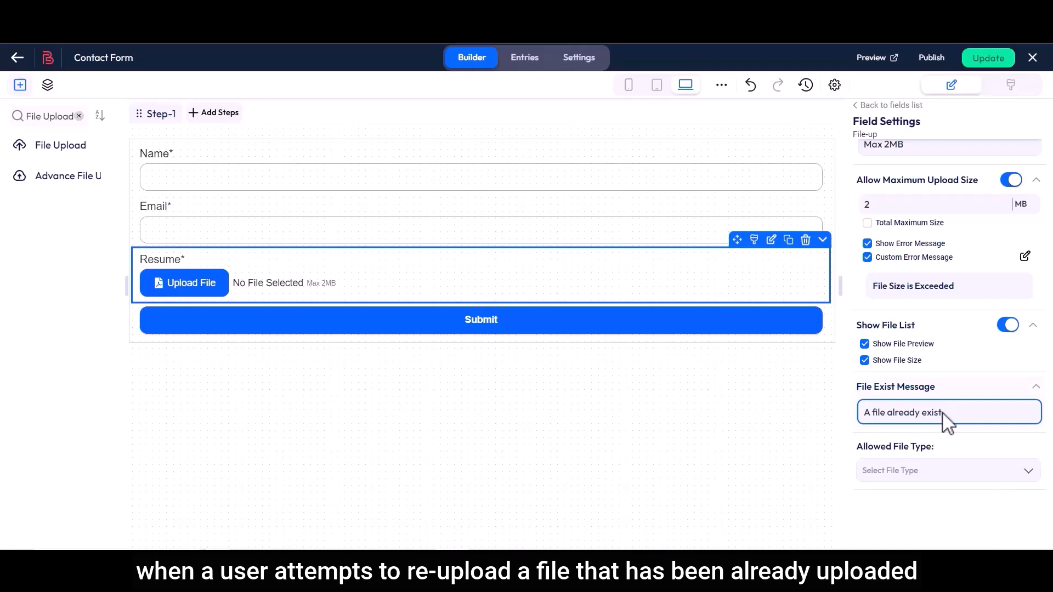
pyautogui.moveTo(859, 448); pyautogui.dragTo(933, 448)
pyautogui.click(935, 449)
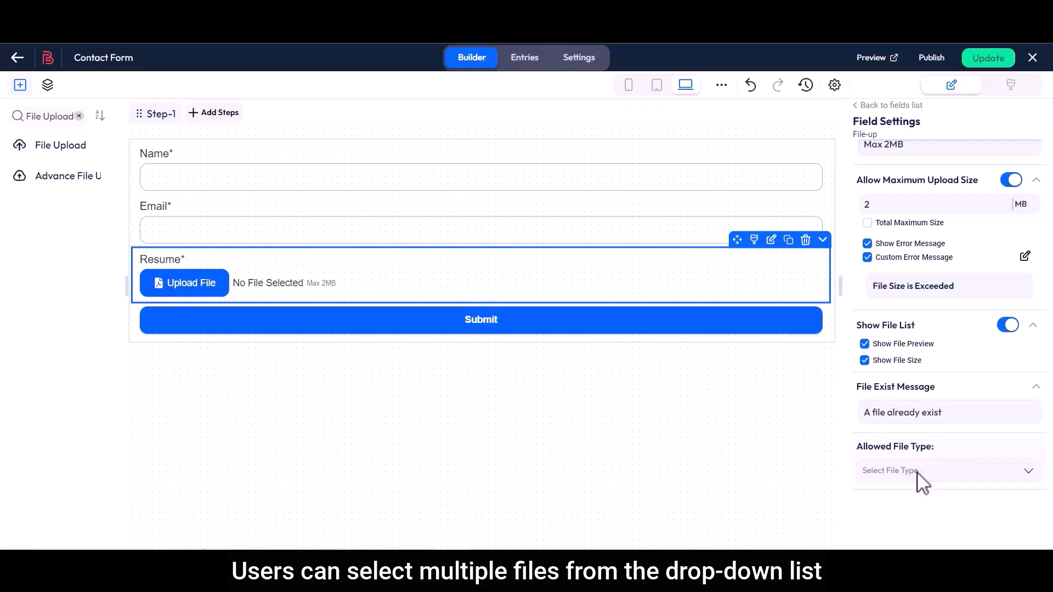
# Restrict Allowed File Type to Images and Documents.
pyautogui.click(918, 470)
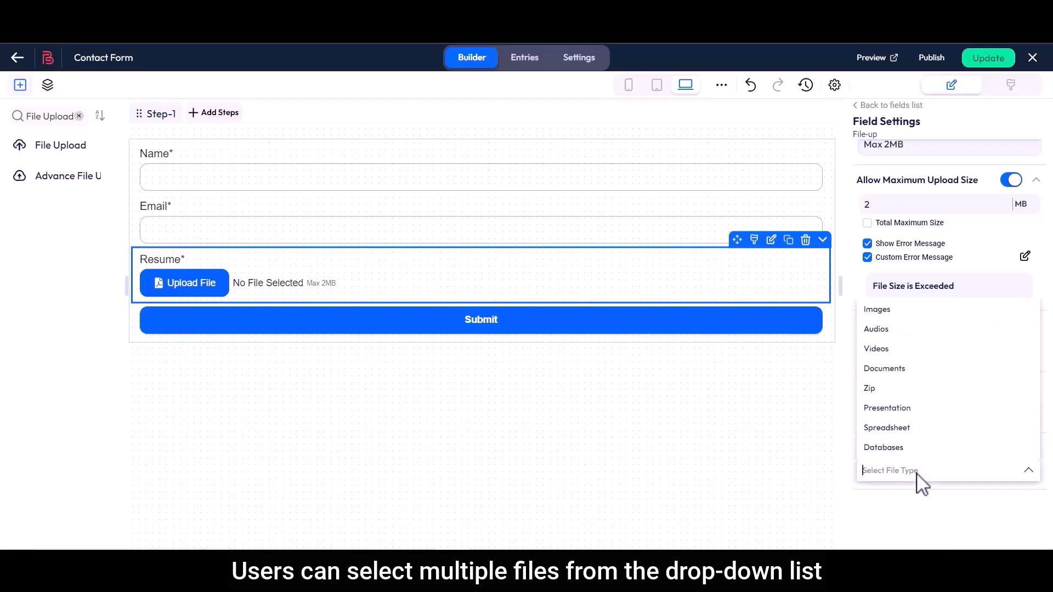
pyautogui.click(896, 312)
pyautogui.click(895, 368)
pyautogui.click(904, 501)
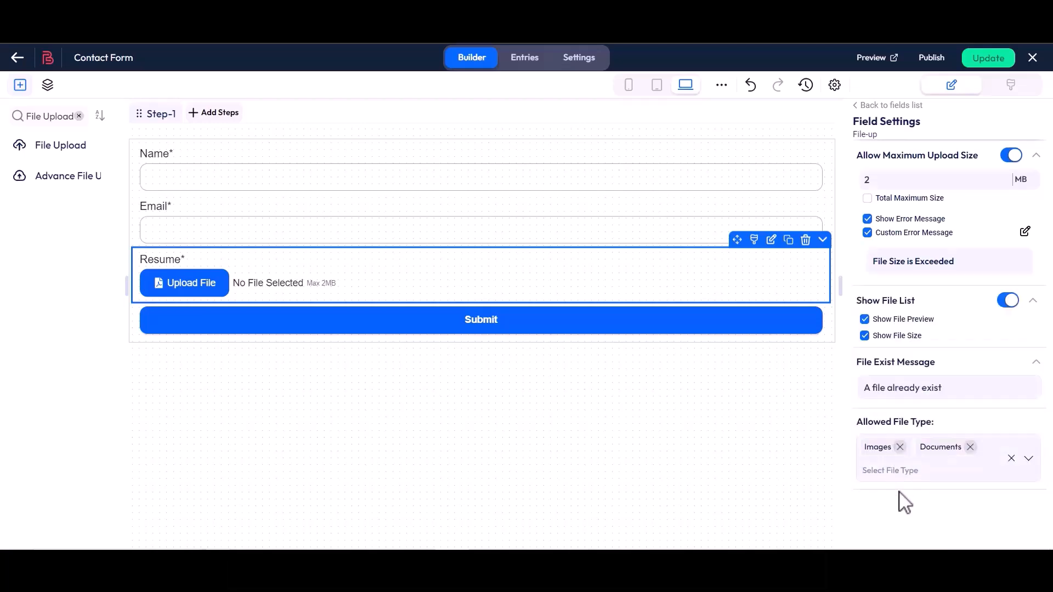
# Save the form, open its live preview, and fill in a test name and e-mail address.
pyautogui.click(985, 59)
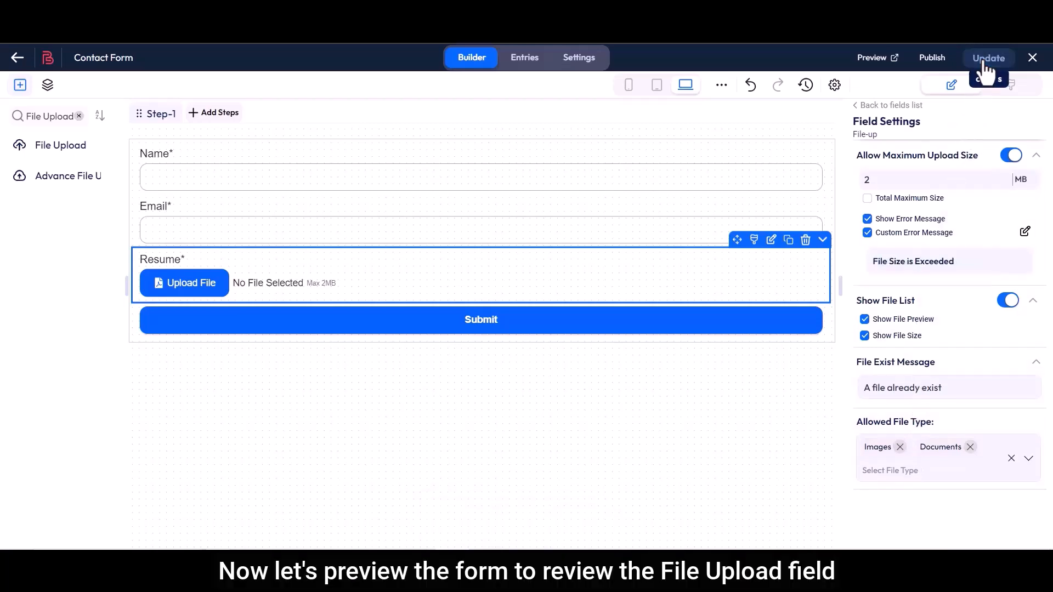
pyautogui.click(874, 60)
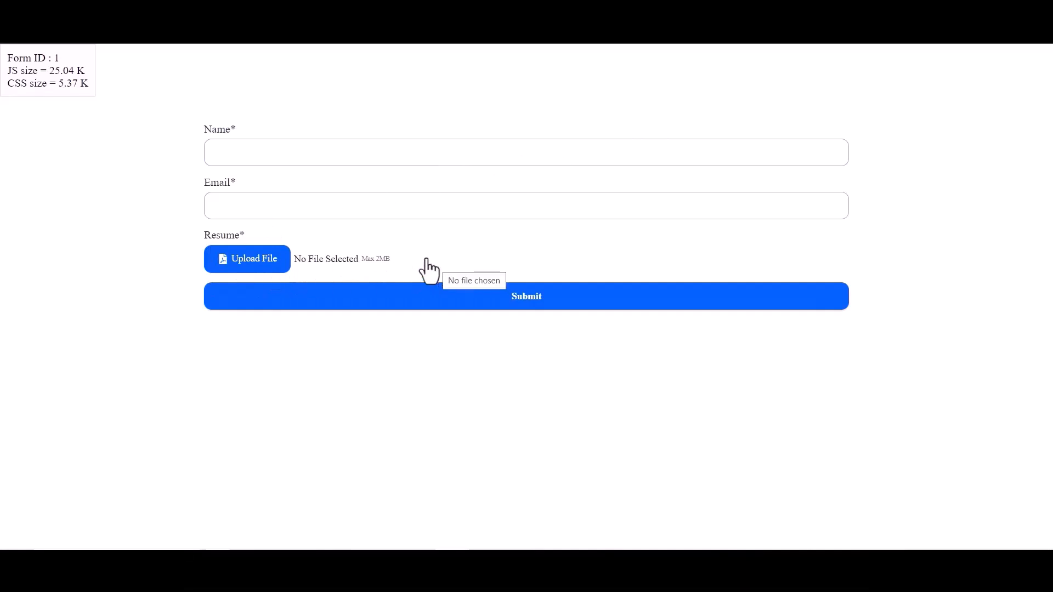
pyautogui.click(287, 156)
pyautogui.write('Bit Apps')
pyautogui.click(257, 210)
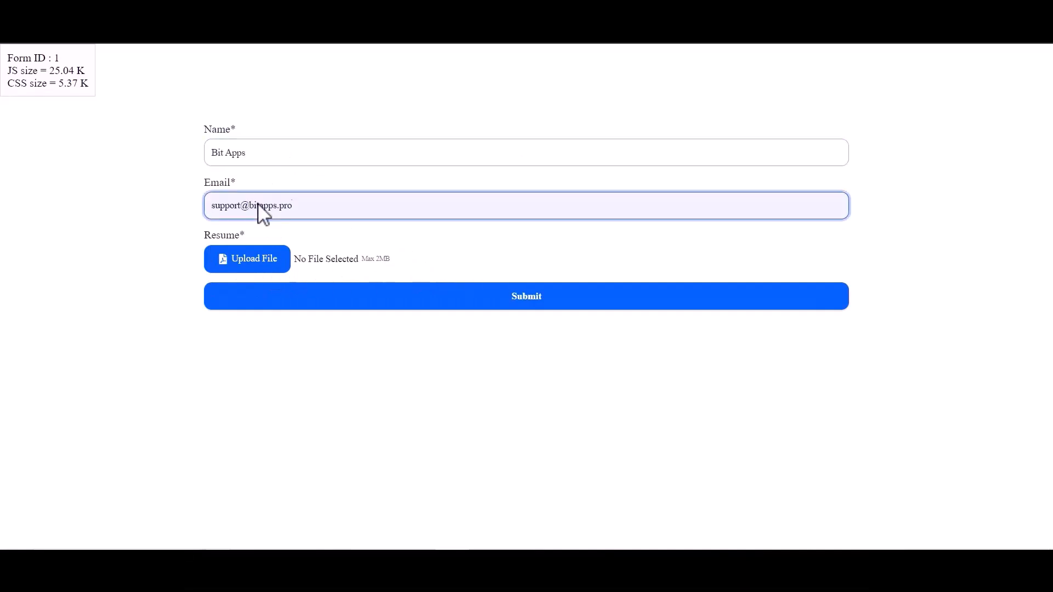
# Attach bit-form-logo.jpg and the bit-integrations-logo image to the Resume field.
pyautogui.click(244, 259)
pyautogui.click(160, 105)
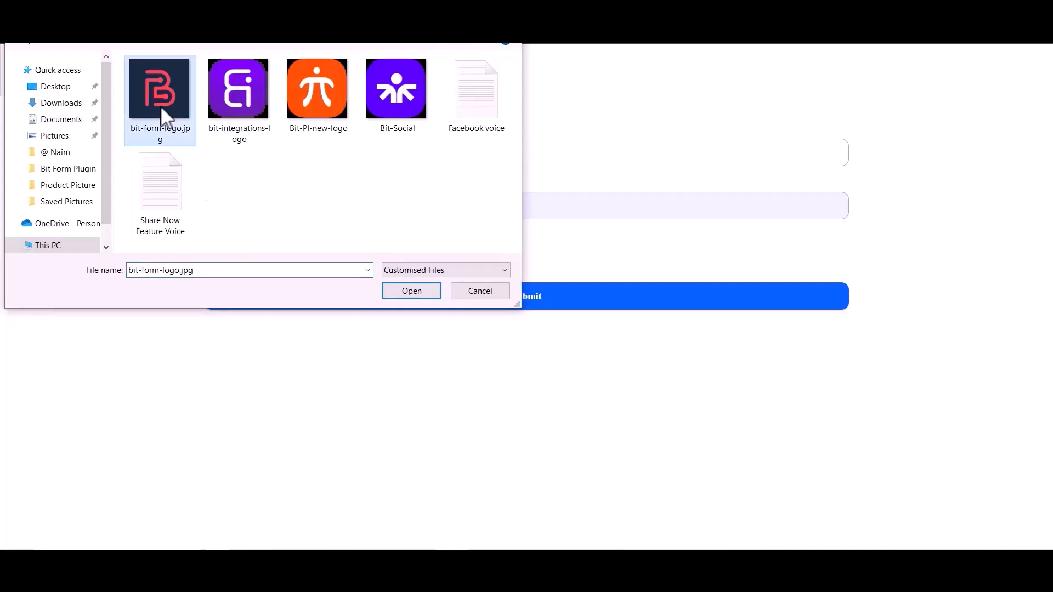
pyautogui.click(411, 292)
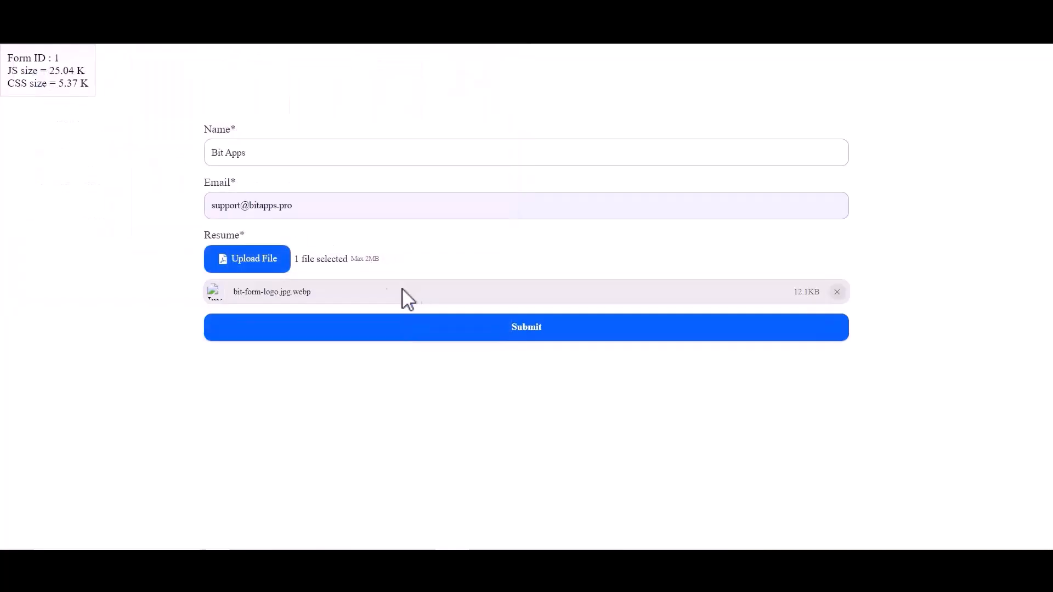
pyautogui.click(256, 263)
pyautogui.click(236, 113)
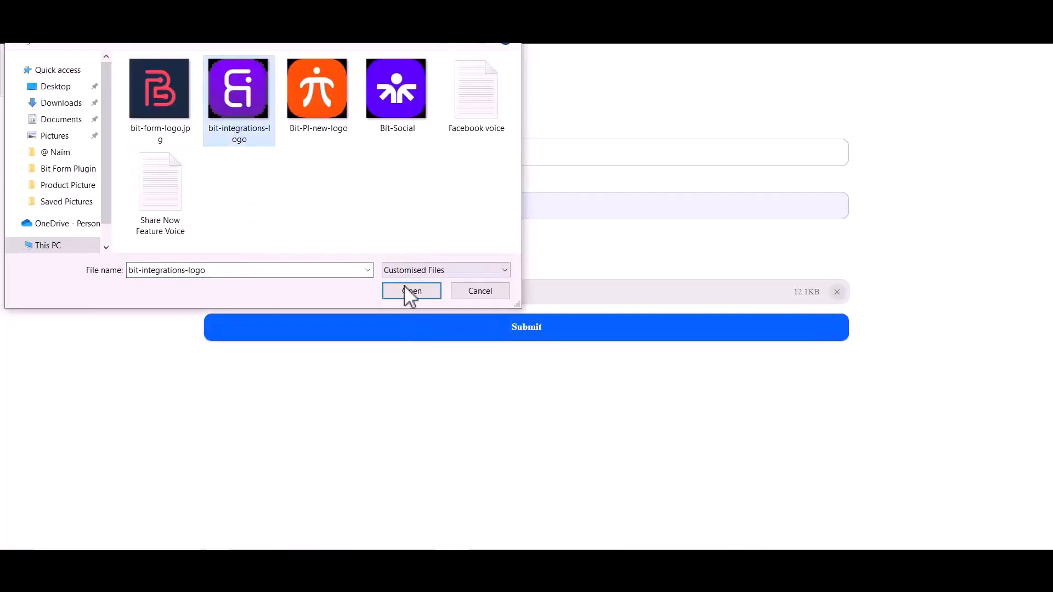
pyautogui.click(408, 291)
# Try re-attaching the duplicate bit-integrations-logo, then attach the Share Now Feature Voice text file third.
pyautogui.click(254, 259)
pyautogui.click(231, 106)
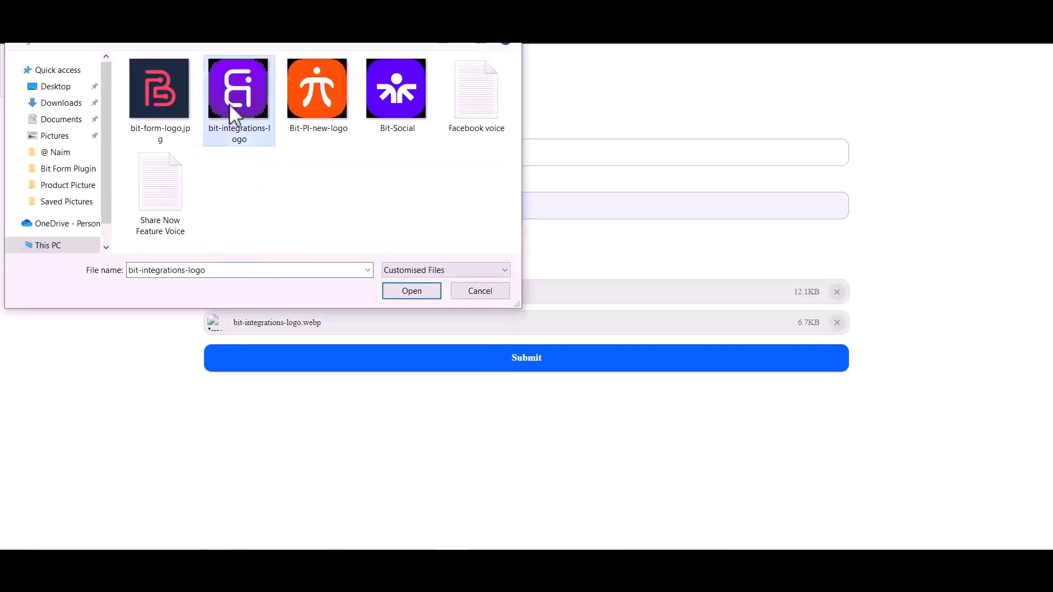
pyautogui.click(392, 292)
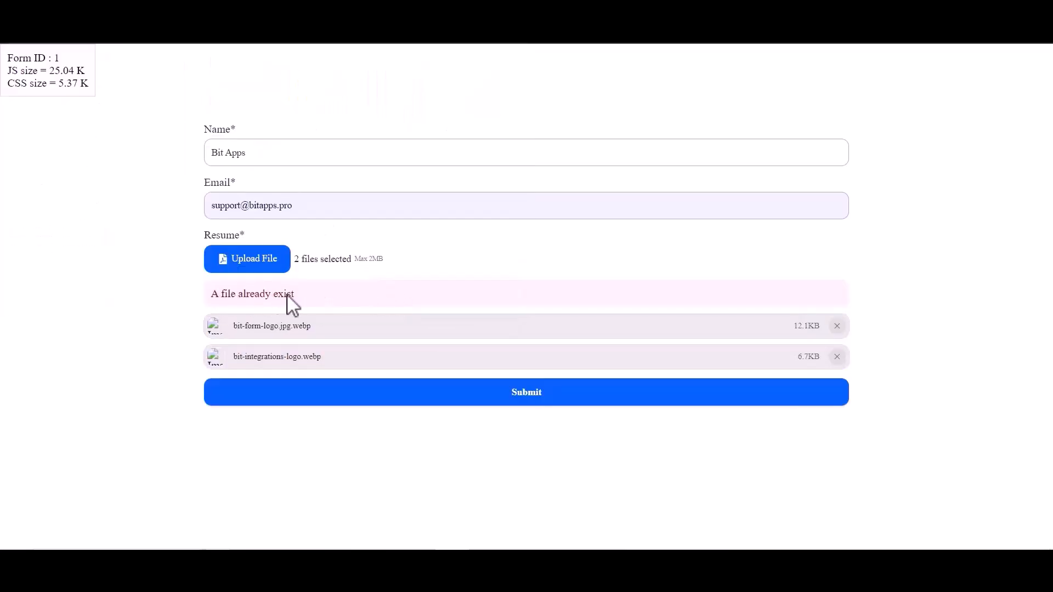
pyautogui.click(256, 255)
pyautogui.click(169, 209)
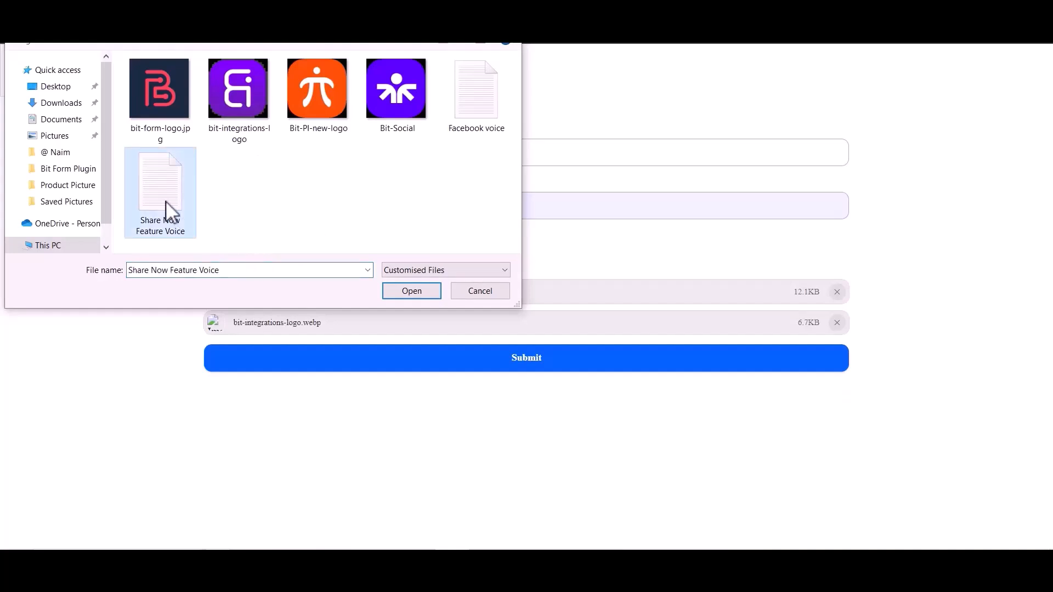
pyautogui.click(393, 291)
# Try adding the Bit-Social image as a fourth file beyond the limit, then submit the form.
pyautogui.click(251, 255)
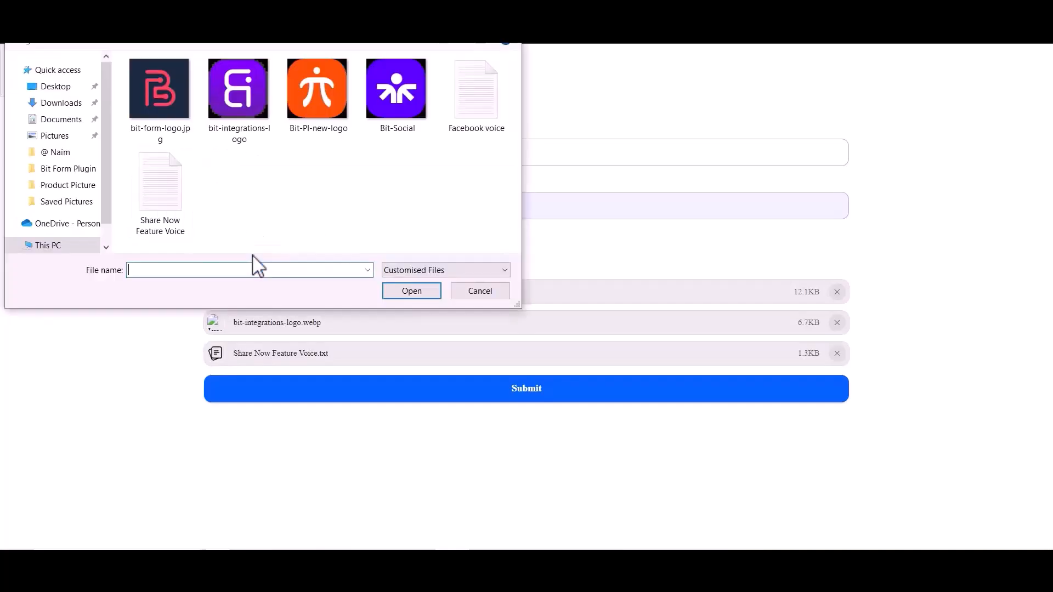
pyautogui.click(388, 110)
pyautogui.click(410, 290)
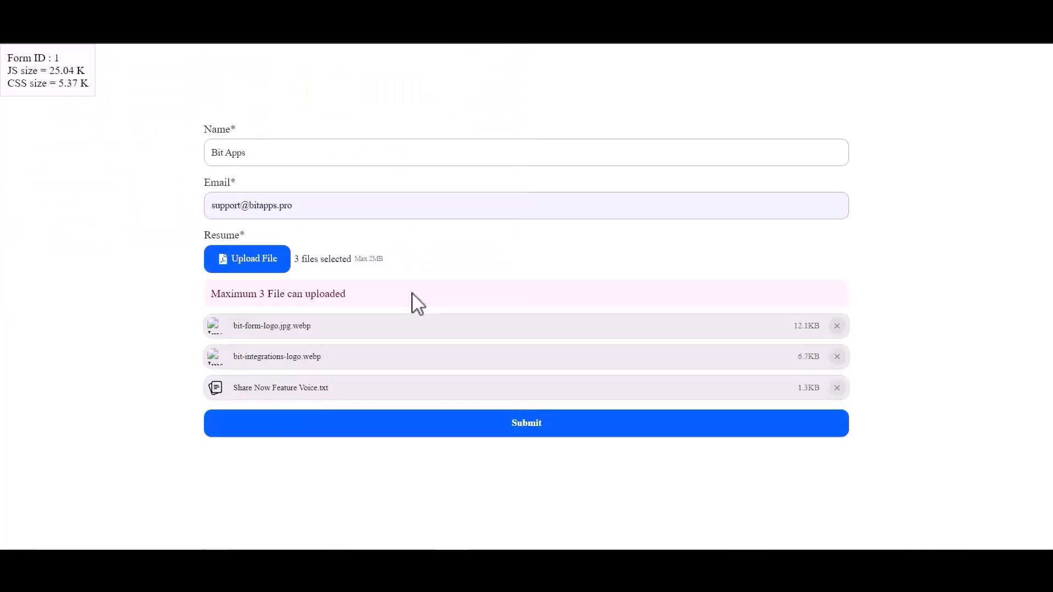
pyautogui.click(521, 388)
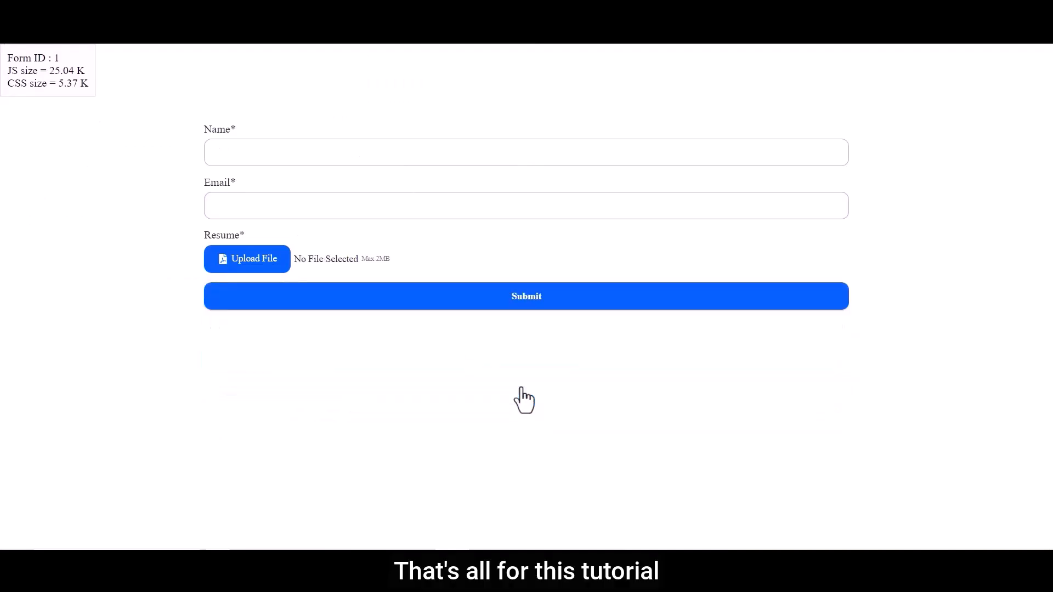